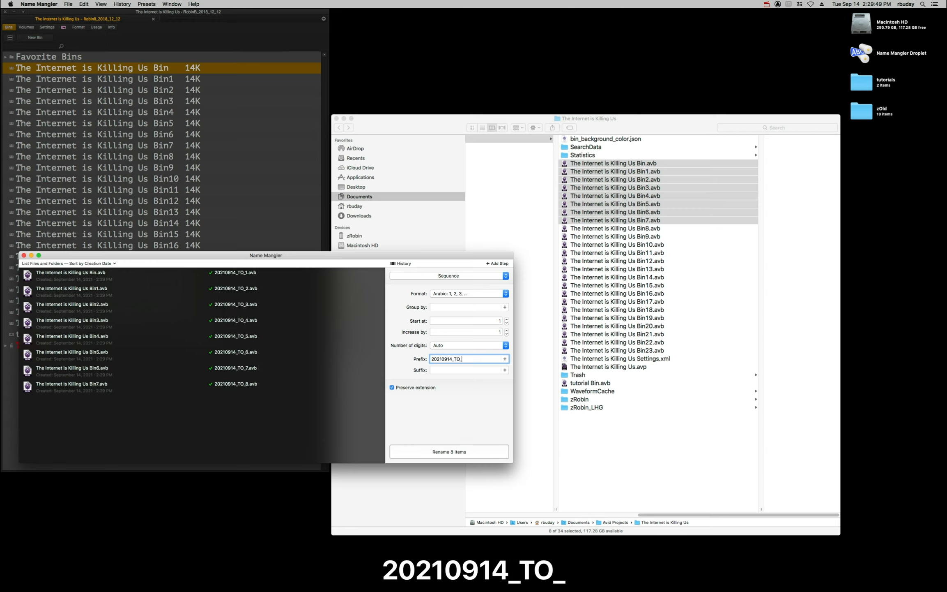
Step: Complete the sequence prefix as 20210914_TO_SFX_R, add the suffix v0914, and rename the eight loaded bin files
type("SFX_R")
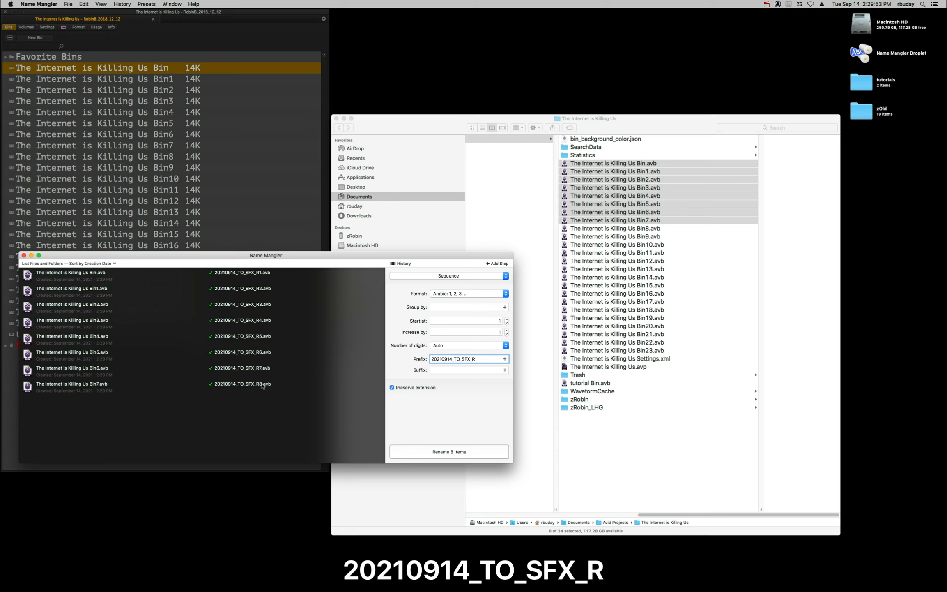
left_click(471, 322)
left_click(489, 333)
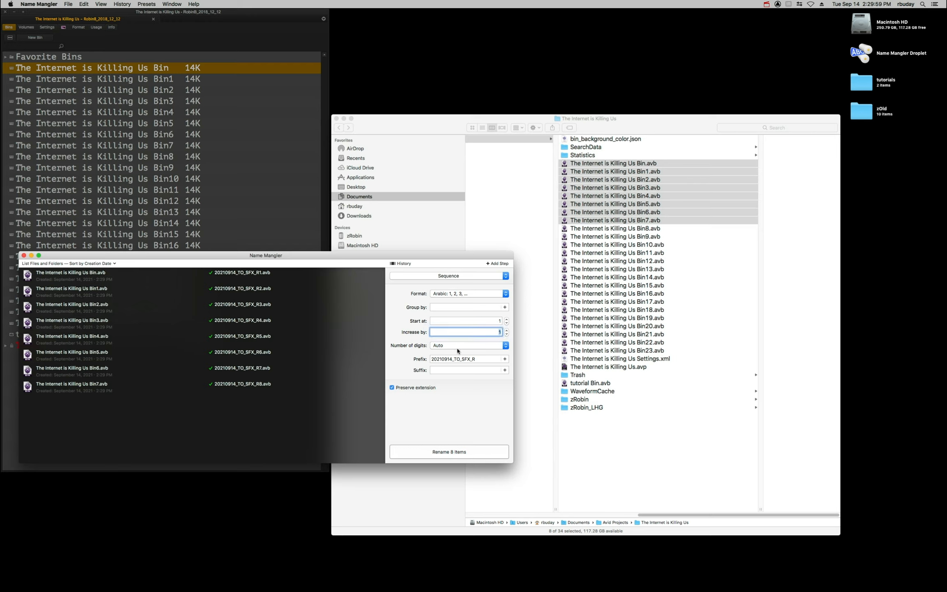
left_click(442, 371)
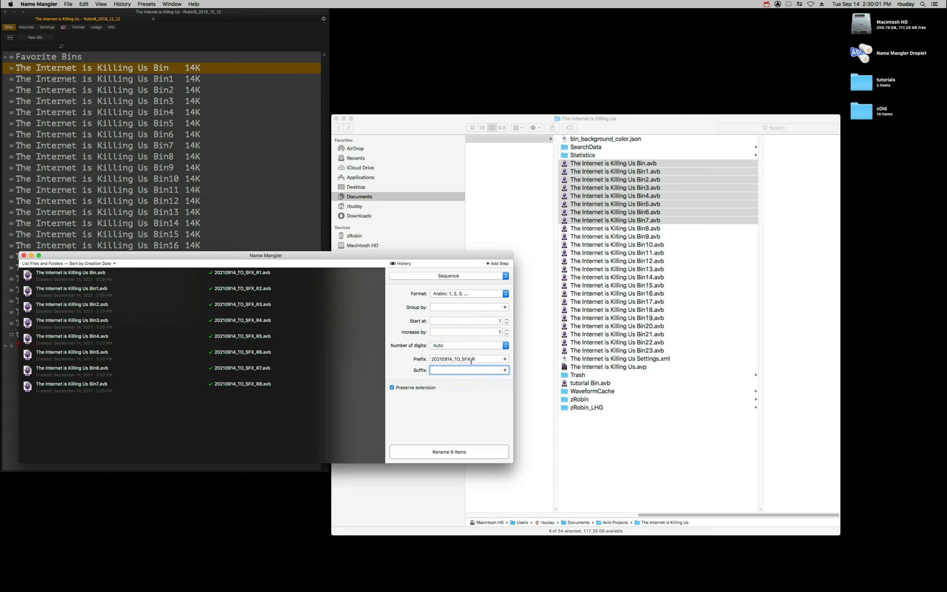
type("v0914")
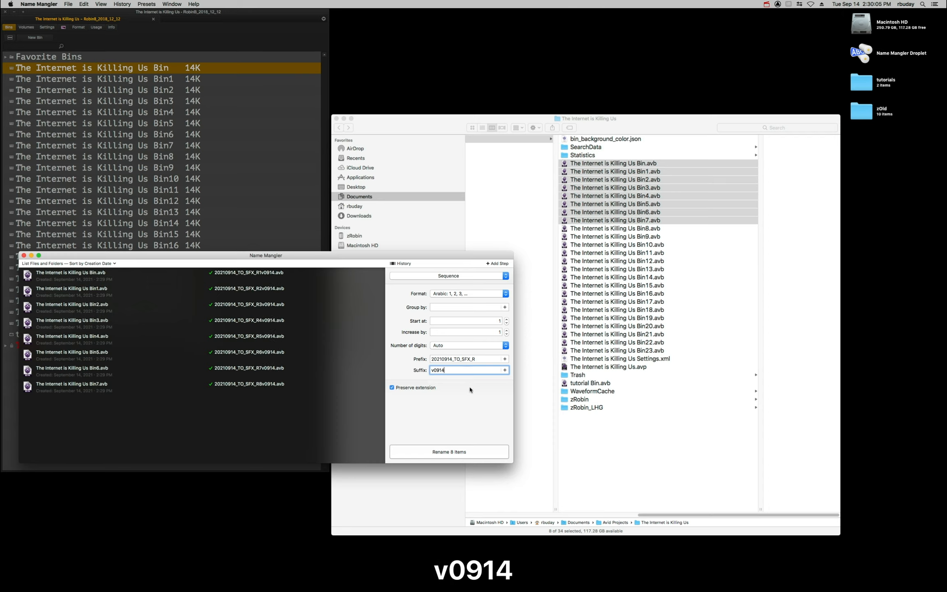
key("super+r")
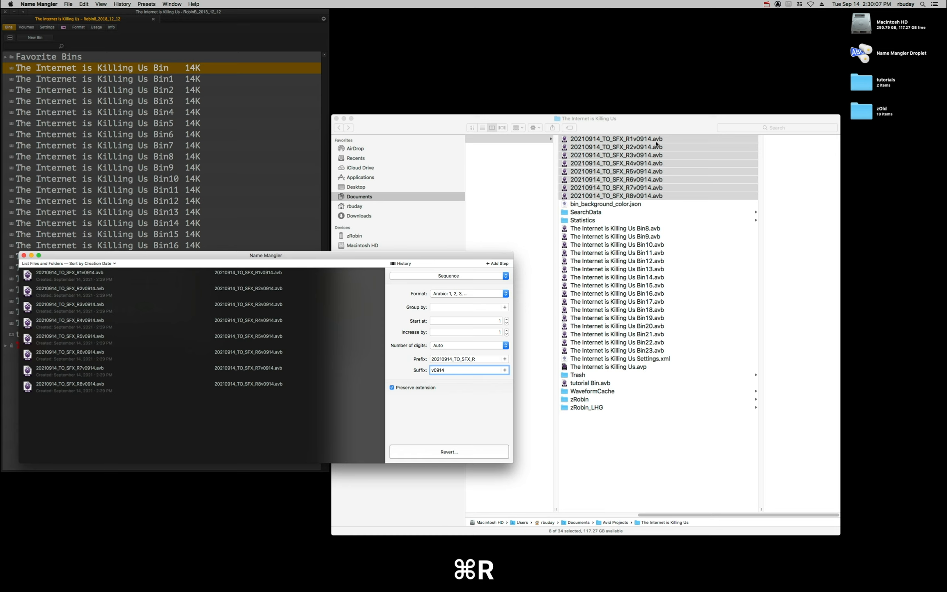
Step: Load Bin8 through Bin15 from the project folder into Name Mangler and rename them with the prefix 20210914_TO_MX_R
left_click(642, 232)
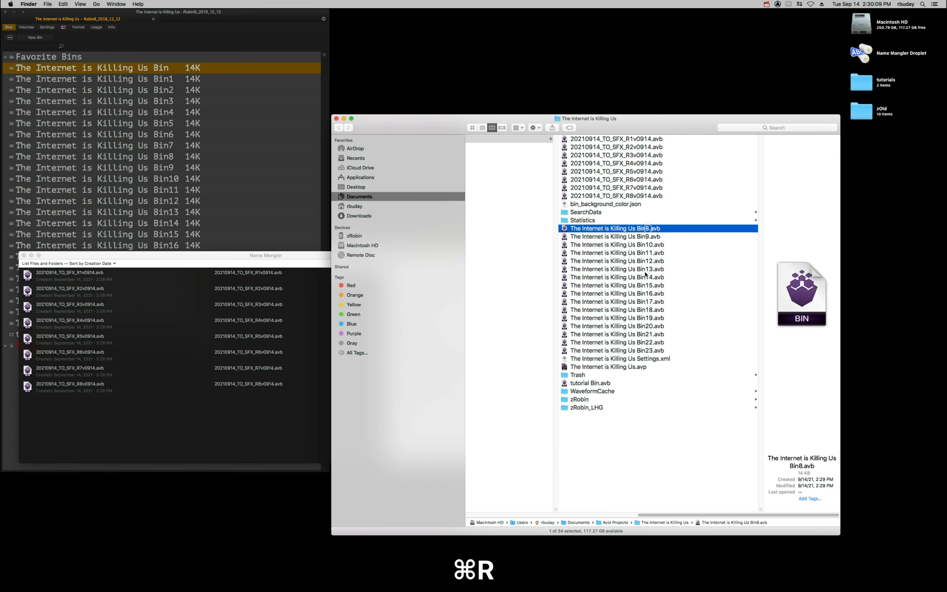
left_click(627, 283, "shift")
left_click_drag(627, 283, 302, 345)
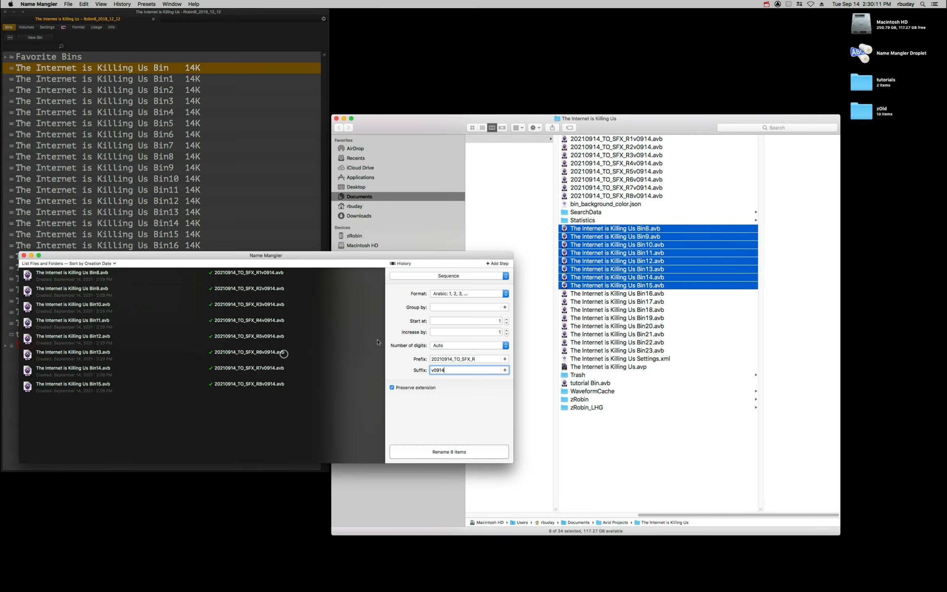
left_click_drag(469, 359, 459, 358)
type("M")
key("super+r")
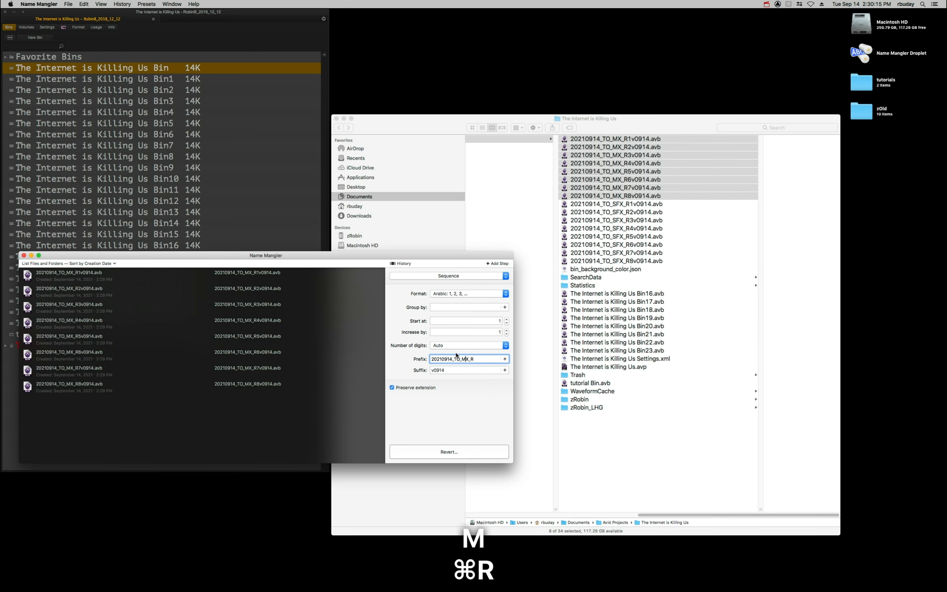
Step: Load Bin16 through Bin23 from the project folder into Name Mangler and rename them with the prefix 20210914_TO_CMP_R
left_click(632, 294)
left_click(631, 294)
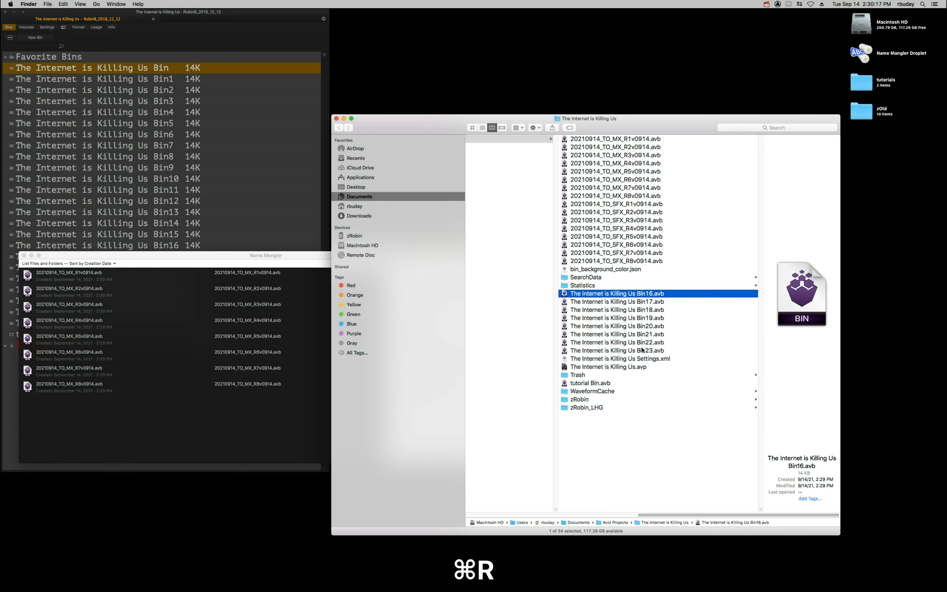
left_click(633, 350, "shift")
left_click_drag(633, 350, 274, 372)
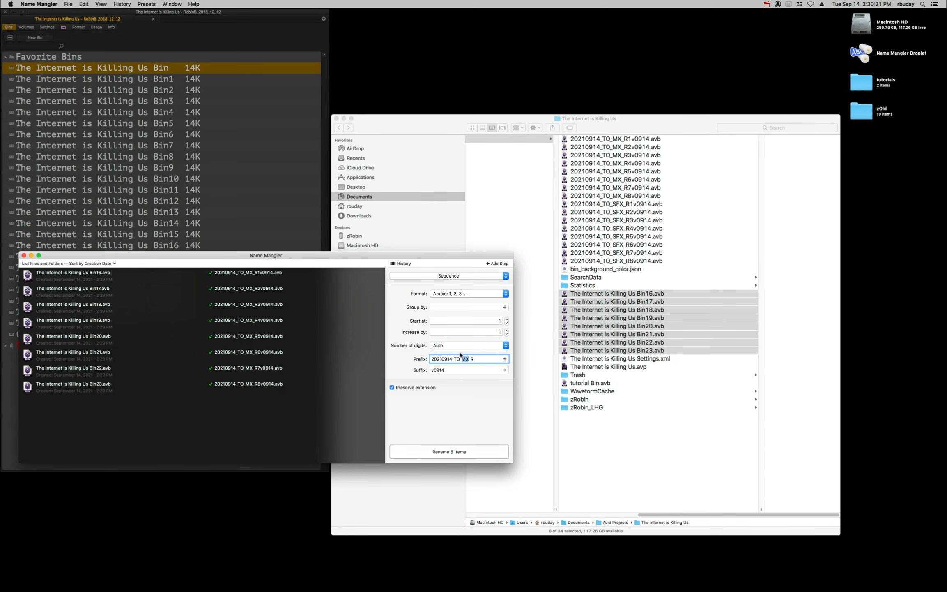
type("CMP")
key("super+r")
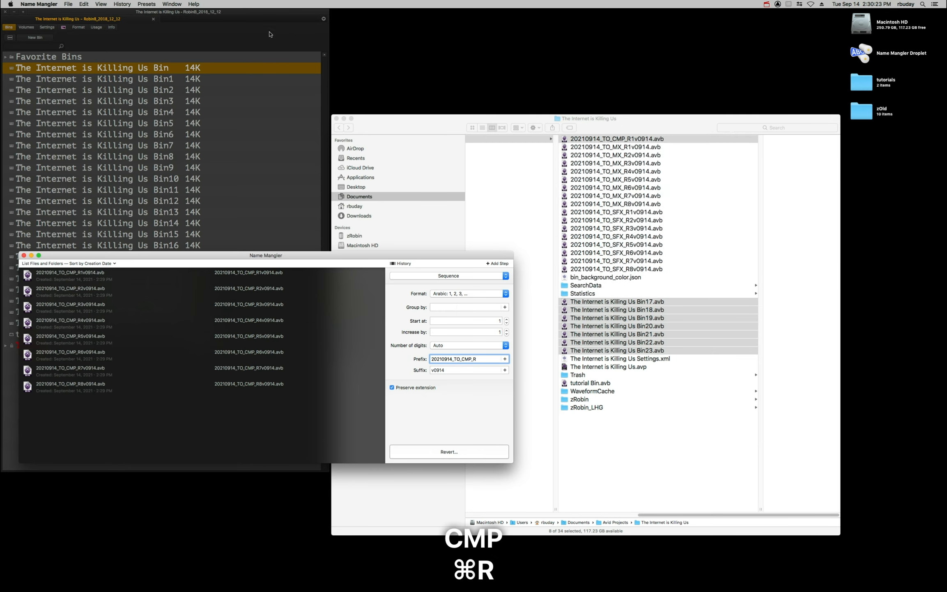
Step: Switch to Avid Media Composer and save the project
left_click(271, 35)
key("super+s")
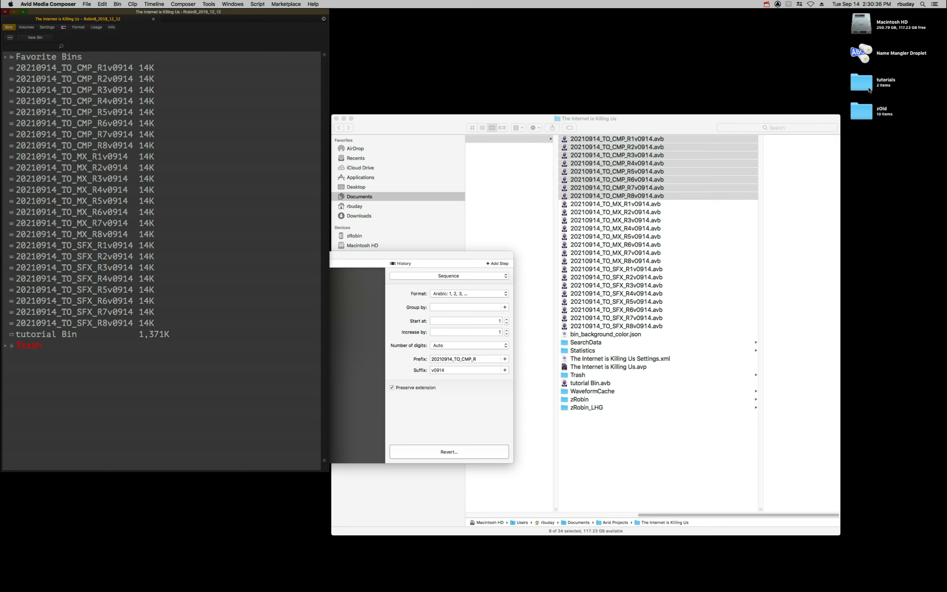
Step: Open the tutorials folder from the desktop in Finder and create a folder named turnovers inside it
left_click(667, 235)
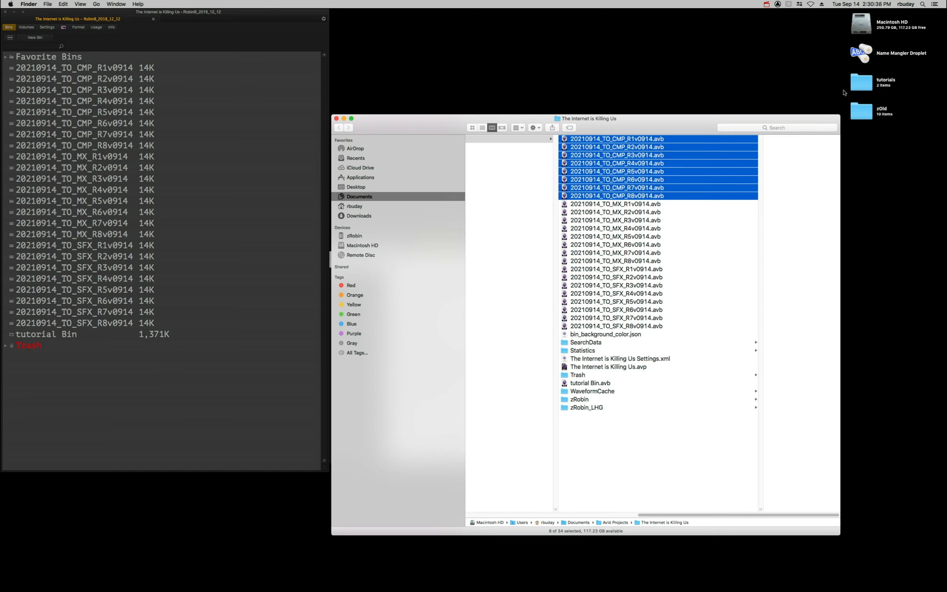
left_click(870, 87)
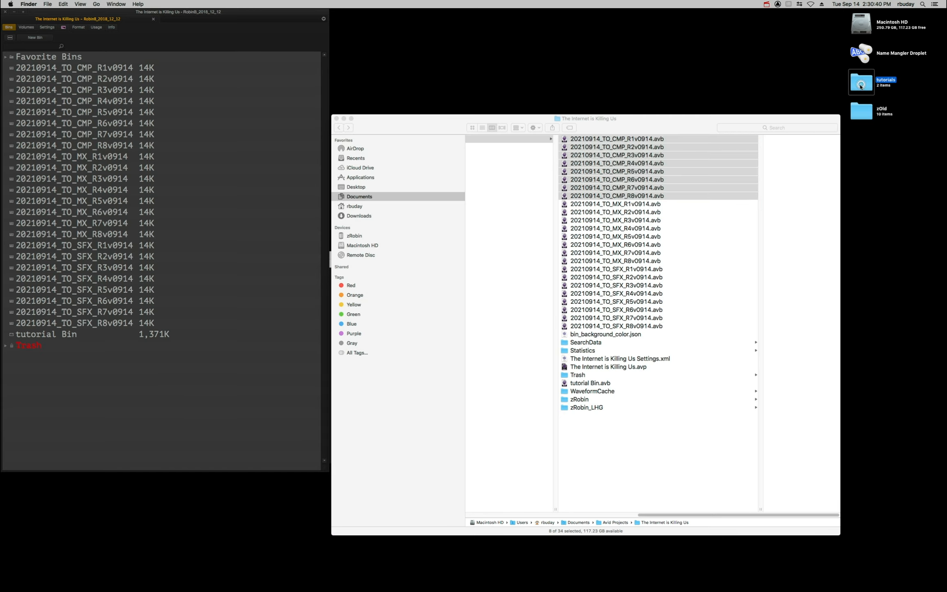
double_click(861, 86)
left_click_drag(702, 139, 544, 286)
key("cmd+shift+n")
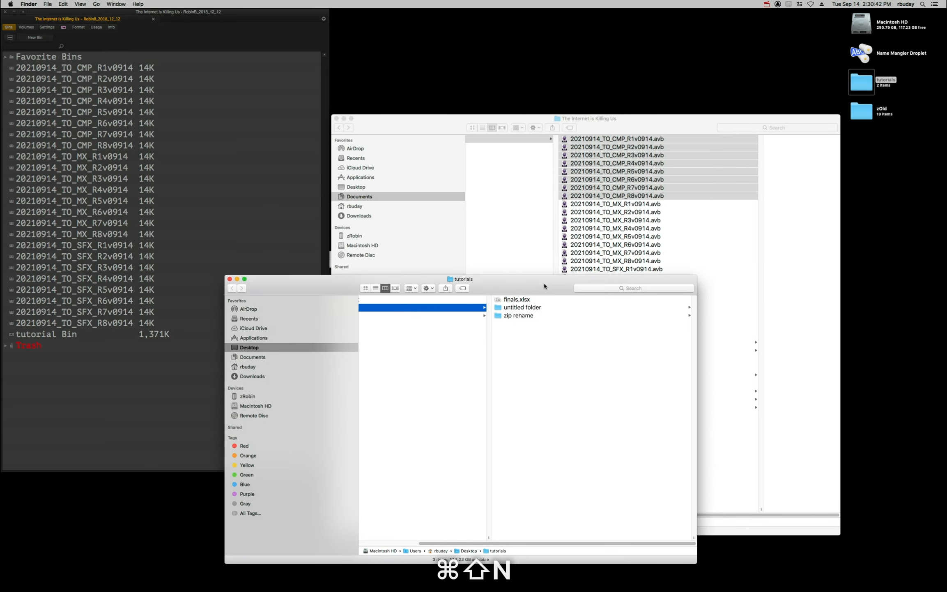
type("turo")
key("BackSpace")
type("novers")
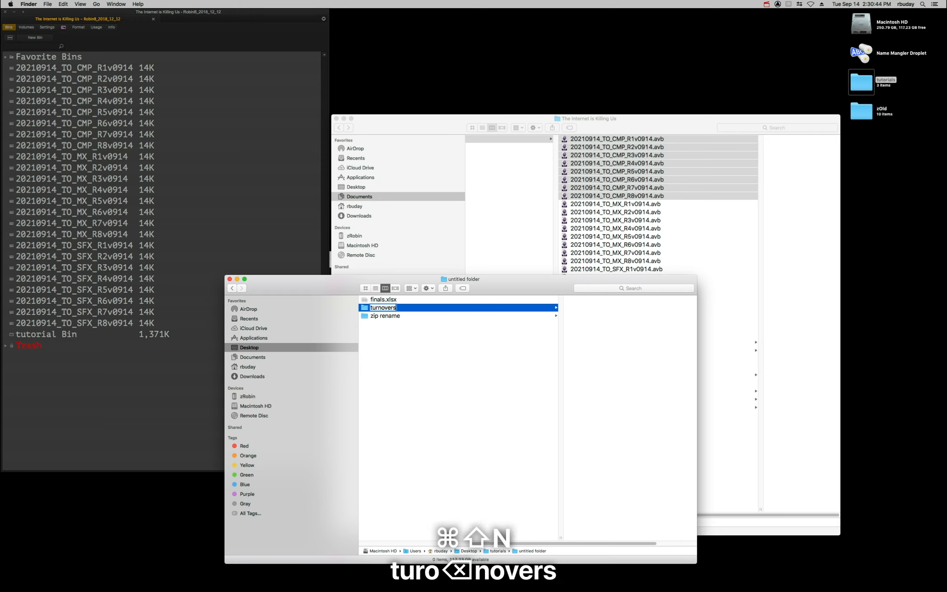
key("Return")
Step: Launch Terminal and insert the file paths of all the renamed CMP, MX and SFX .avb bins at its prompt
key("super+space")
type("t")
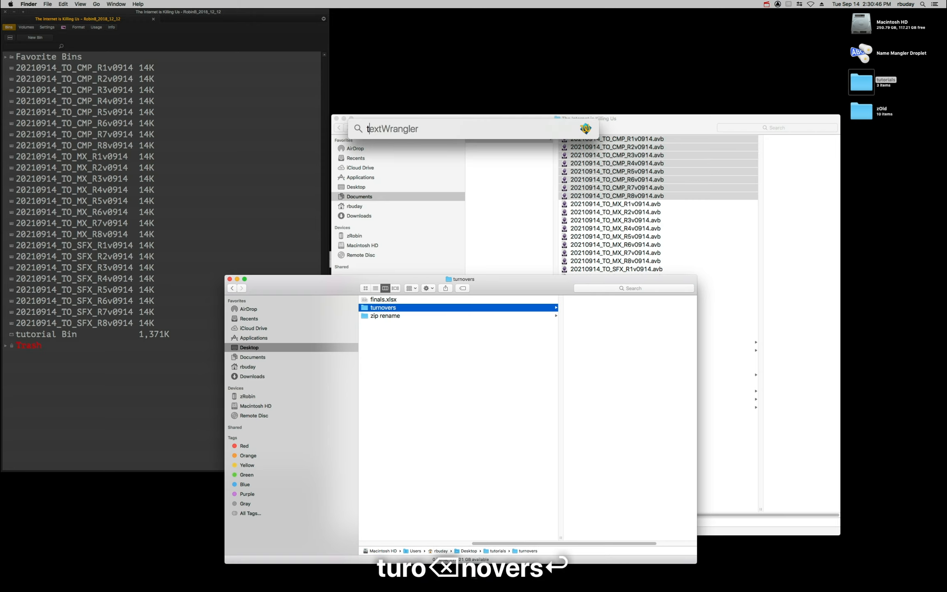
type("er")
key("Return")
left_click(650, 143)
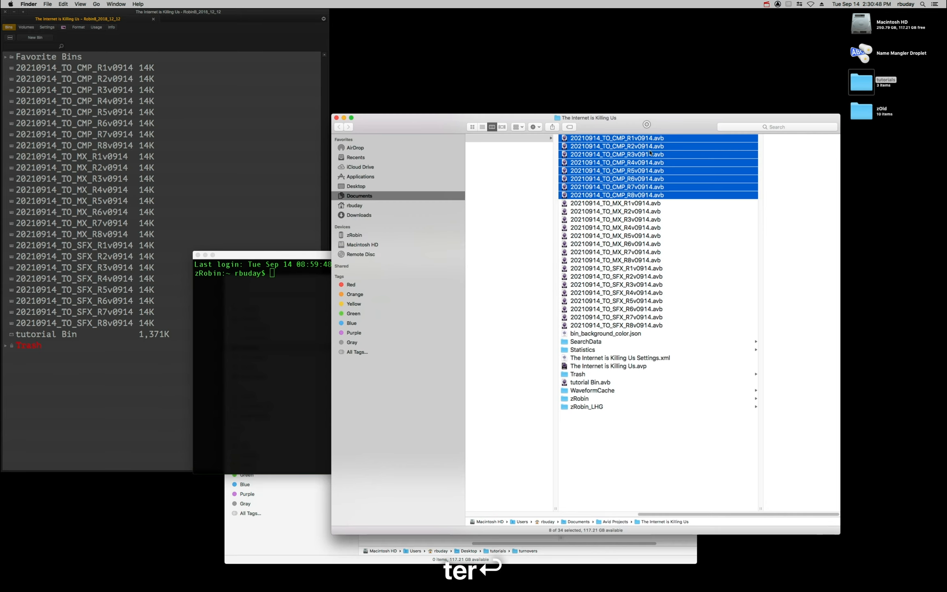
left_click(649, 138)
left_click(627, 325, "shift")
left_click_drag(627, 324, 307, 413)
left_click(307, 413)
Step: Copy all the Terminal text and paste it into a new TextWrangler document, discarding the old unsaved documents
key("super+a")
key("super+c")
key("super+space")
type("wranmg")
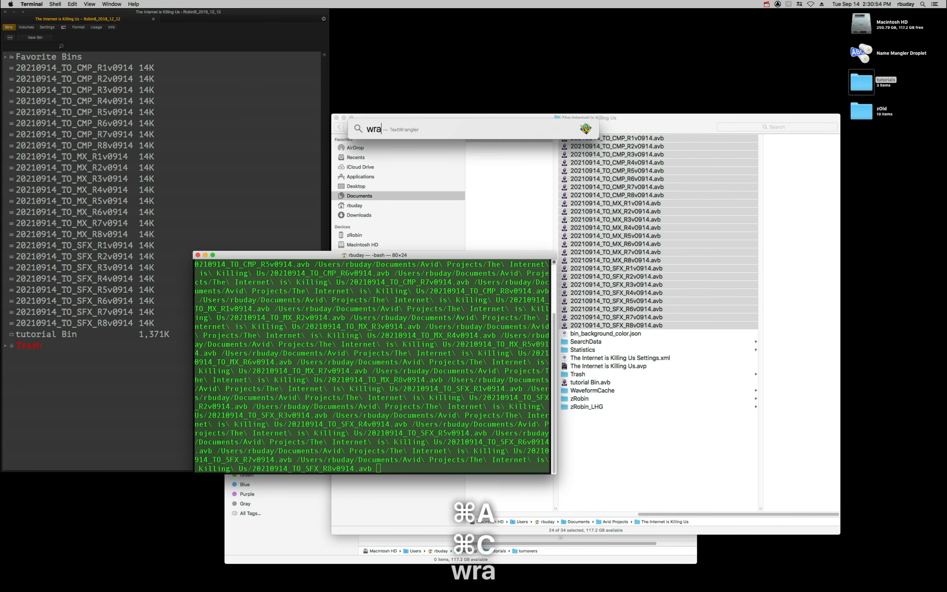
key("BackSpace")
key("BackSpace")
key("BackSpace")
key("Return")
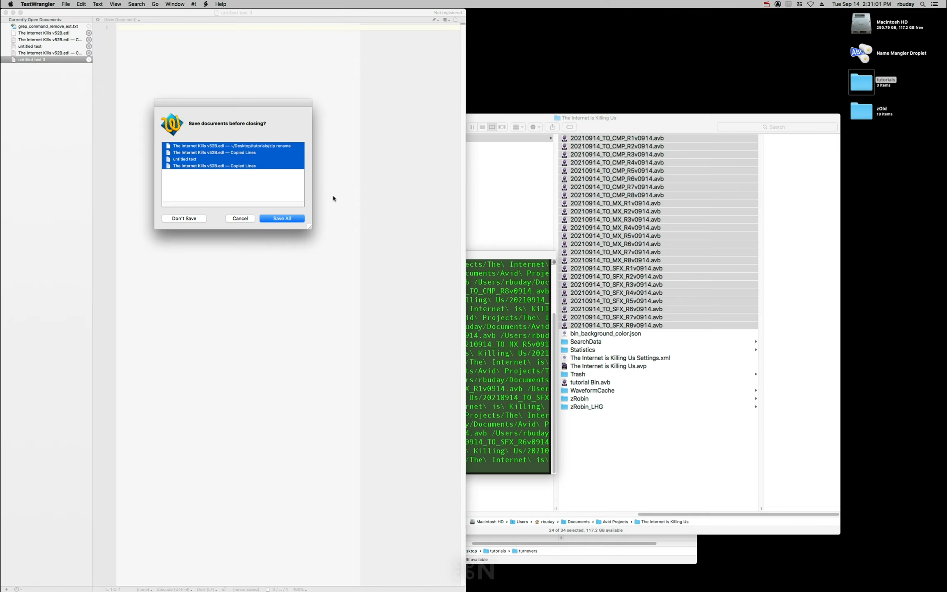
left_click(190, 217)
left_click_drag(254, 11, 528, 10)
key("super+v")
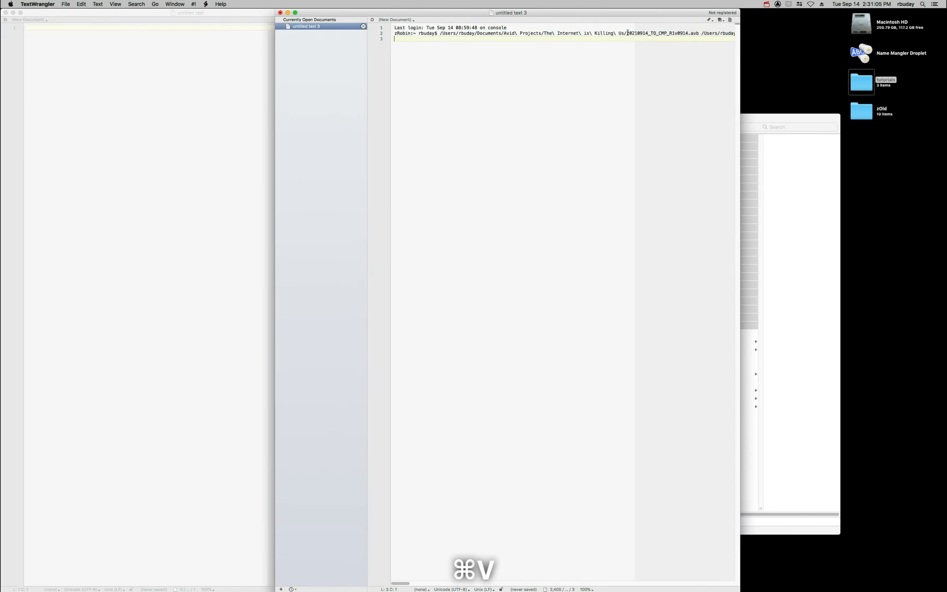
Step: Replace every occurrence of the project folder path before the file names with \r, with Grep matching turned off
left_click_drag(628, 33, 443, 33)
key("super+c")
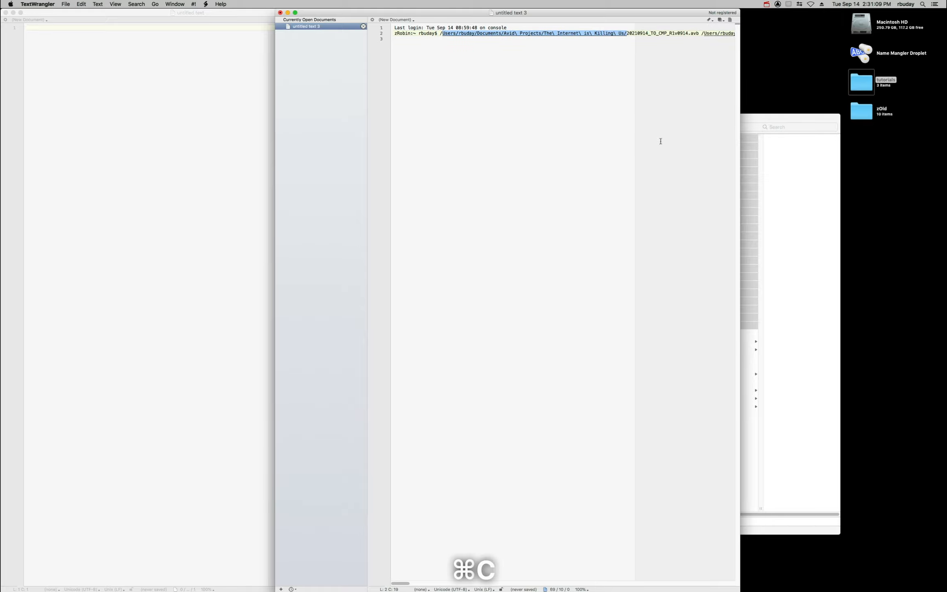
key("super+f")
key("super+v")
key("Tab")
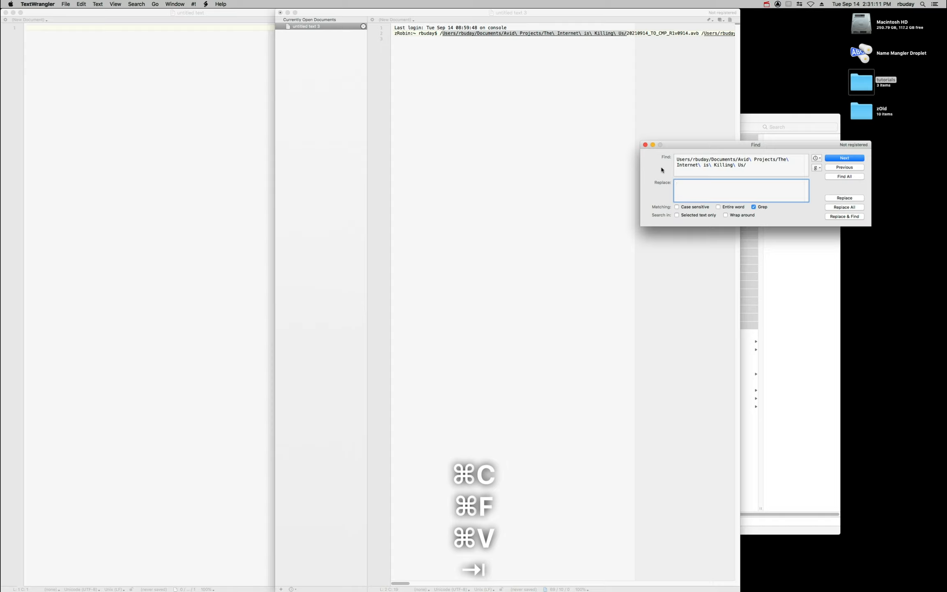
type("\\r")
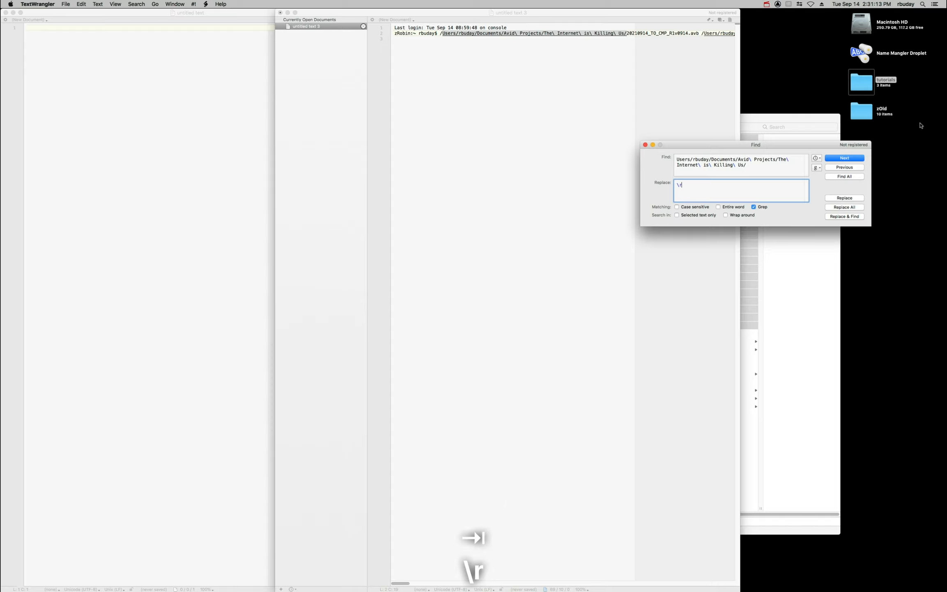
left_click(755, 208)
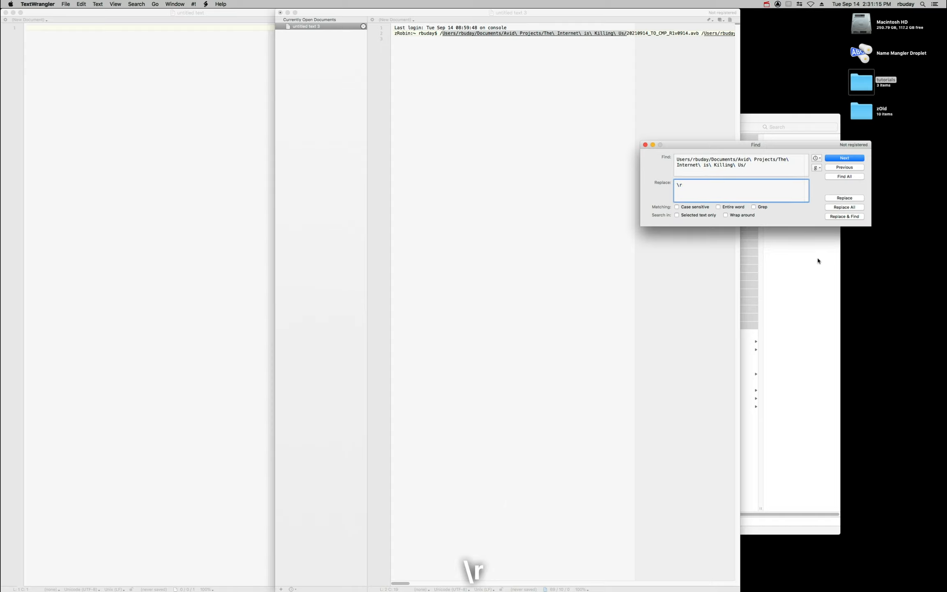
left_click(841, 207)
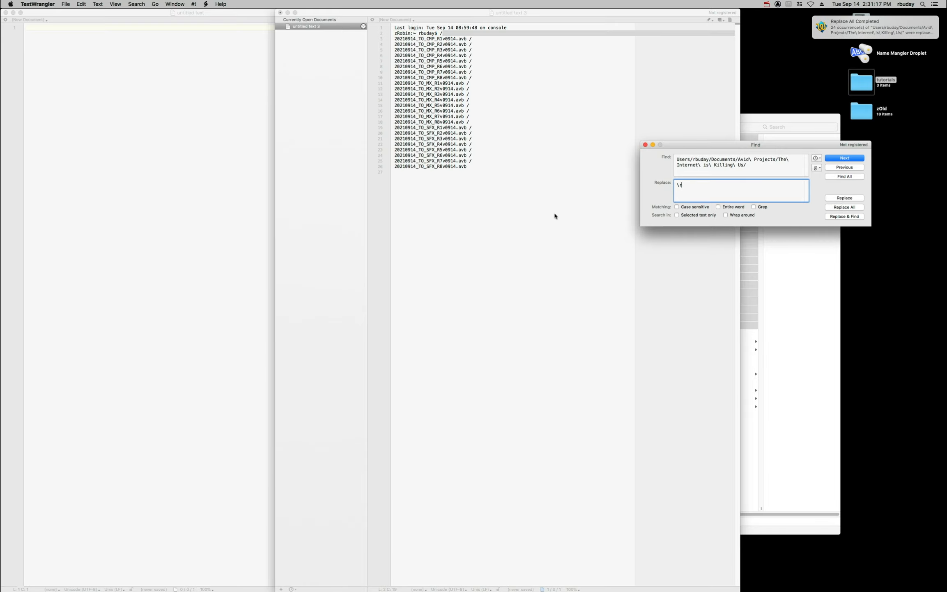
Step: Remove every ".avb /" from the list by replacing all occurrences with nothing
left_click(489, 188)
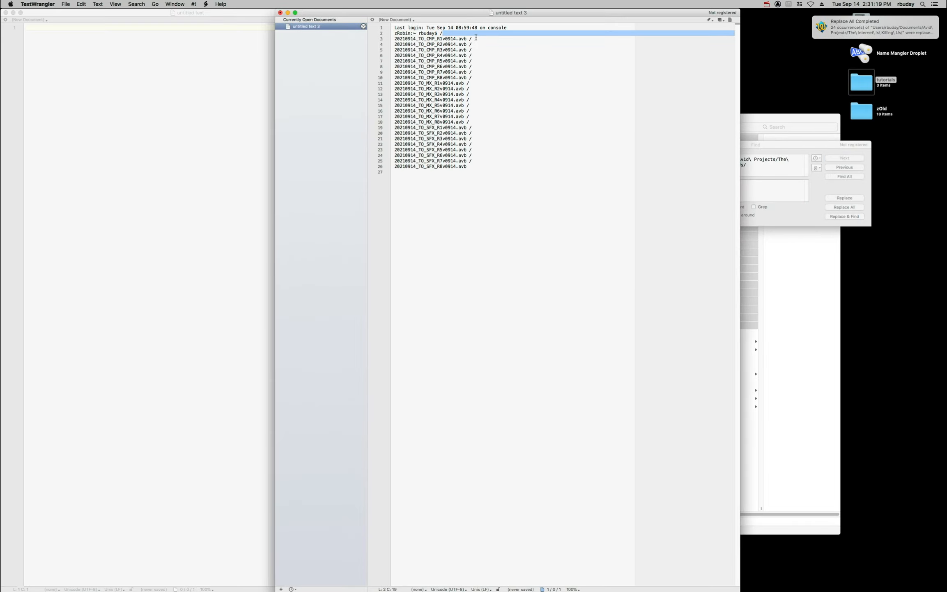
left_click_drag(477, 37, 455, 39)
key("super+c")
key("super+f")
key("super+v")
key("Tab")
key("BackSpace")
left_click(857, 206)
Step: Delete the remaining .avb extension from the last line, 20210914_TO_SFX_R8v0914
left_click(485, 168)
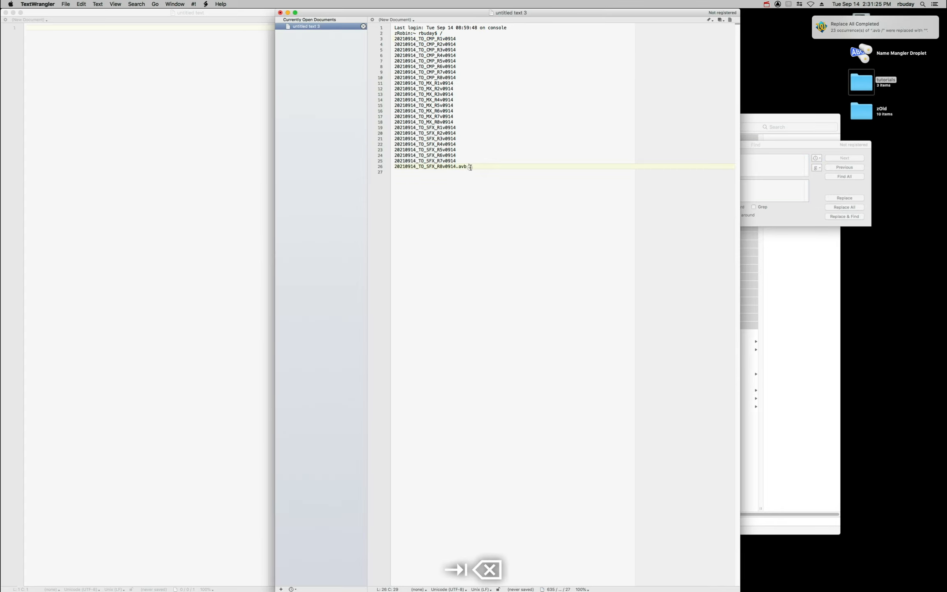
left_click_drag(472, 167, 456, 168)
key("BackSpace")
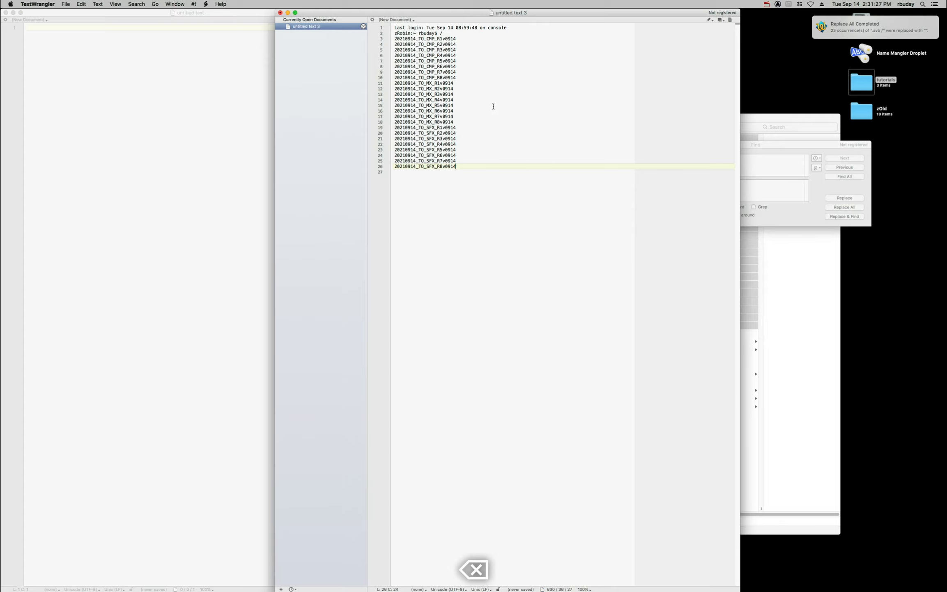
Step: Reduce the document to only the bin names, removing the two Terminal header lines and the trailing blank line
left_click(468, 53)
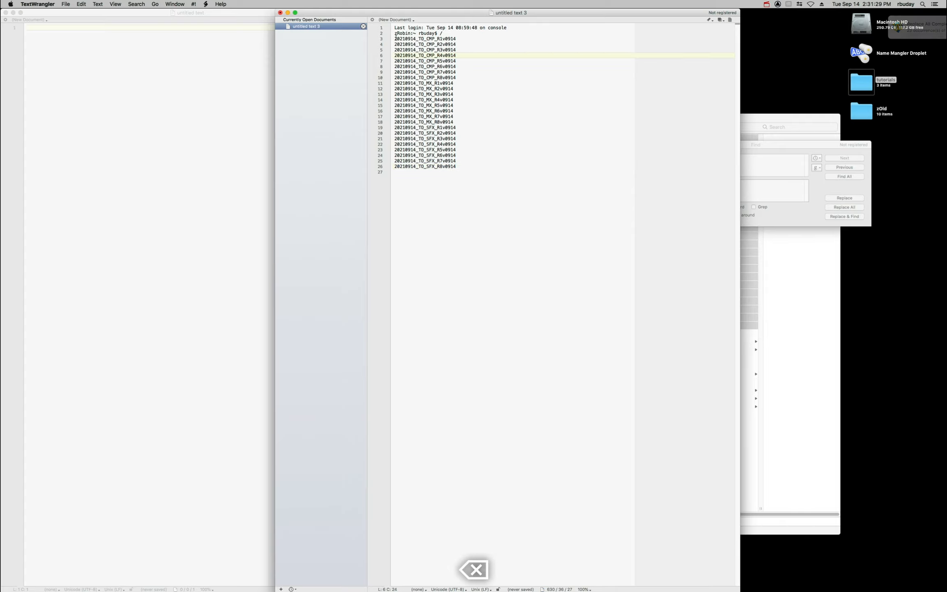
left_click_drag(395, 37, 456, 167)
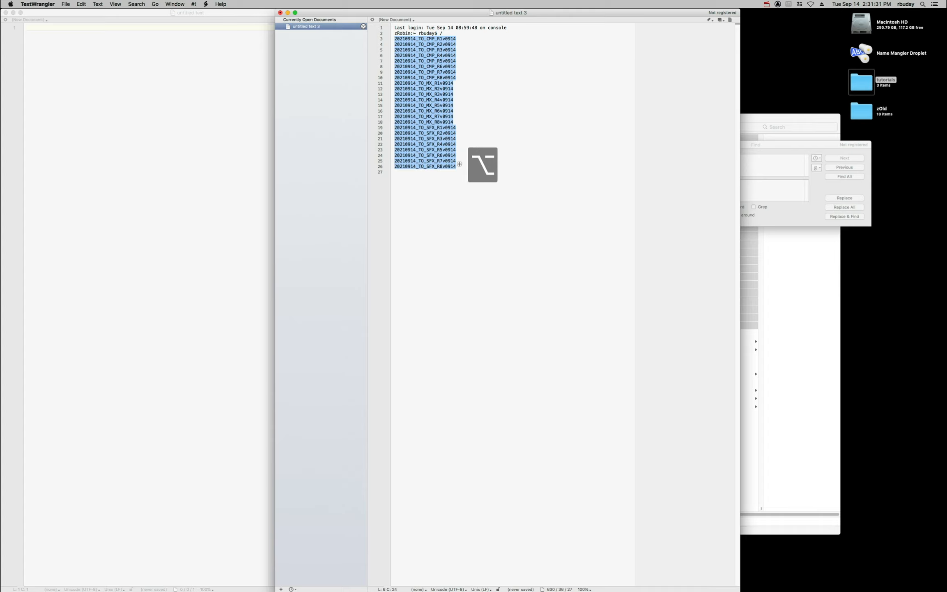
key("super+x")
key("super+a")
key("super+v")
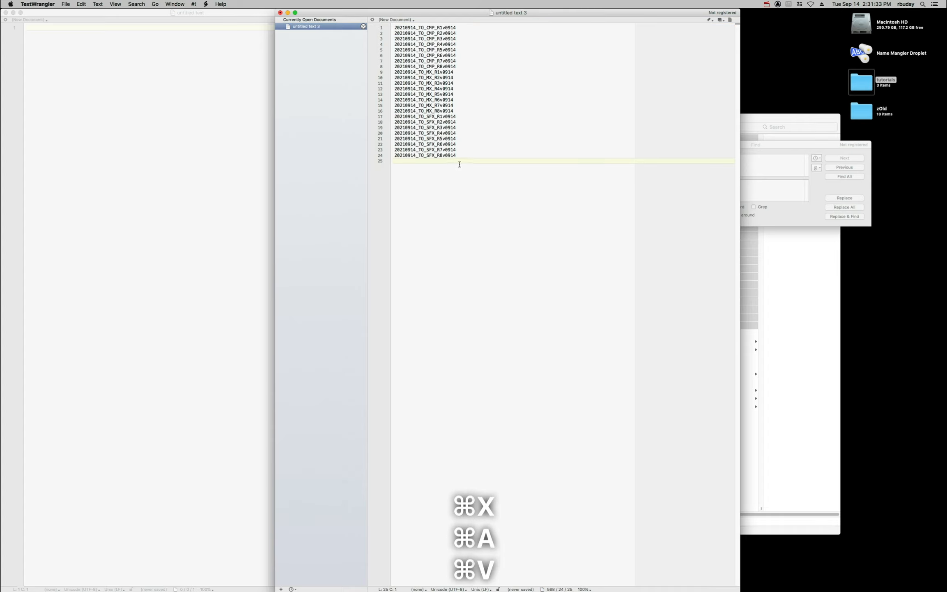
key("BackSpace")
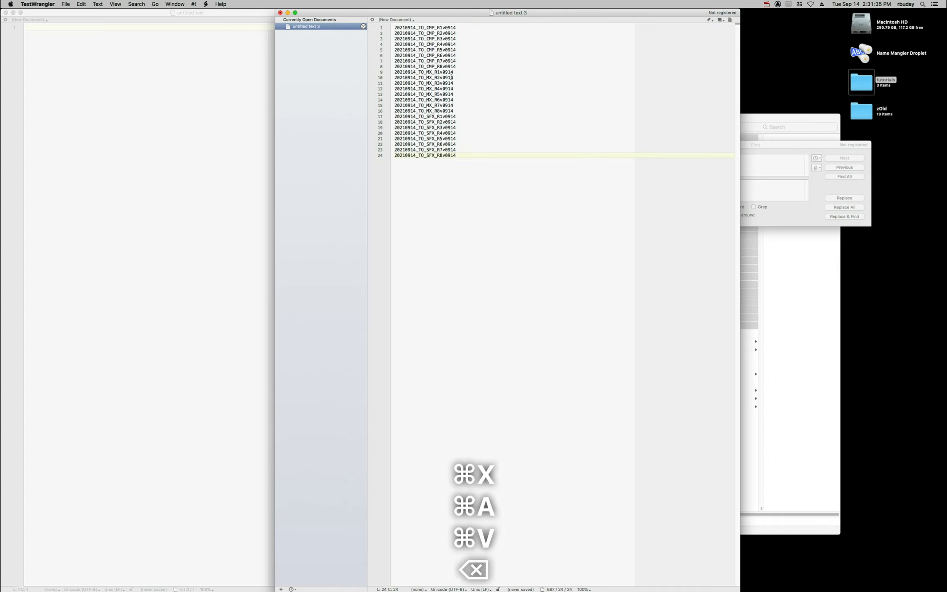
Step: Save the list of bin names as names.txt in the turnovers folder inside tutorials on the Desktop
key("super+s")
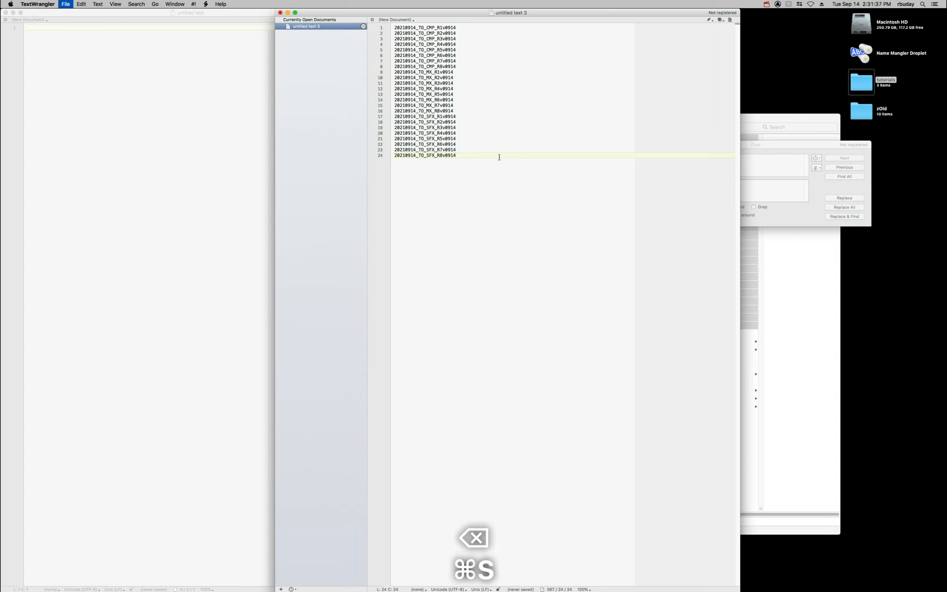
key("super+shift+d")
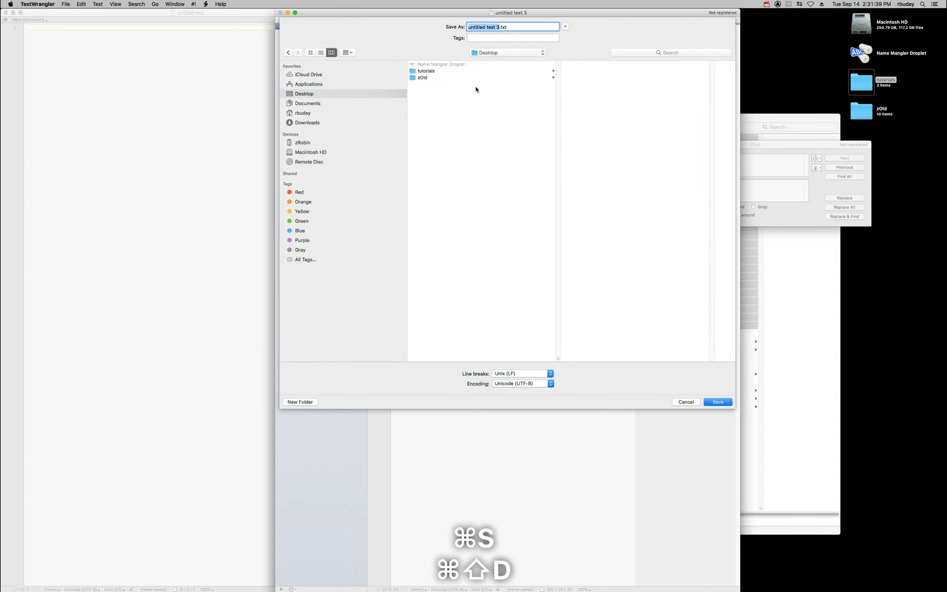
left_click(468, 71)
left_click(589, 71)
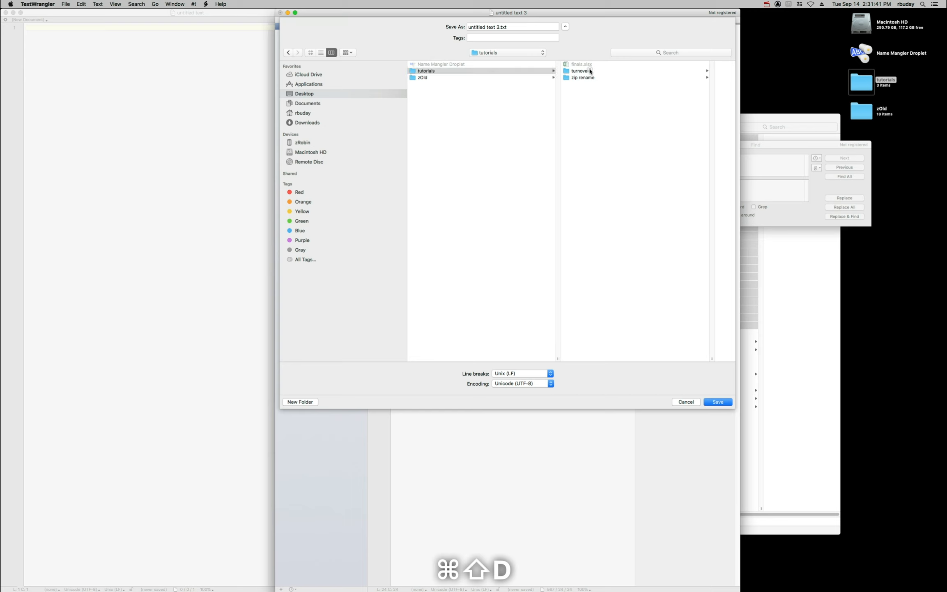
left_click_drag(499, 27, 416, 31)
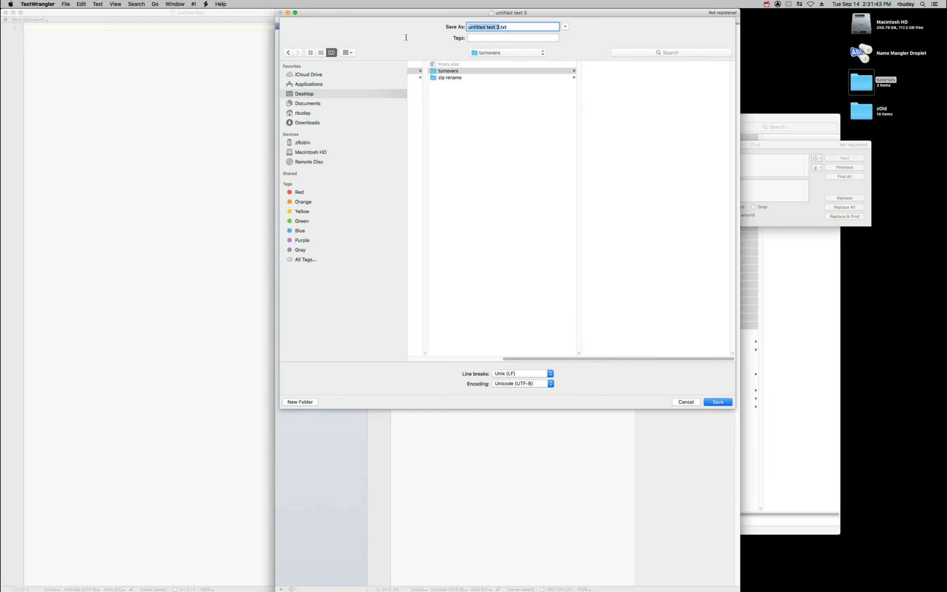
type("names")
key("Return")
Step: Open make_names_folder.txt from Documents/Computer Scripts and copy its command, perl -ple 'mkdir($_)' names.txt
key("super+h")
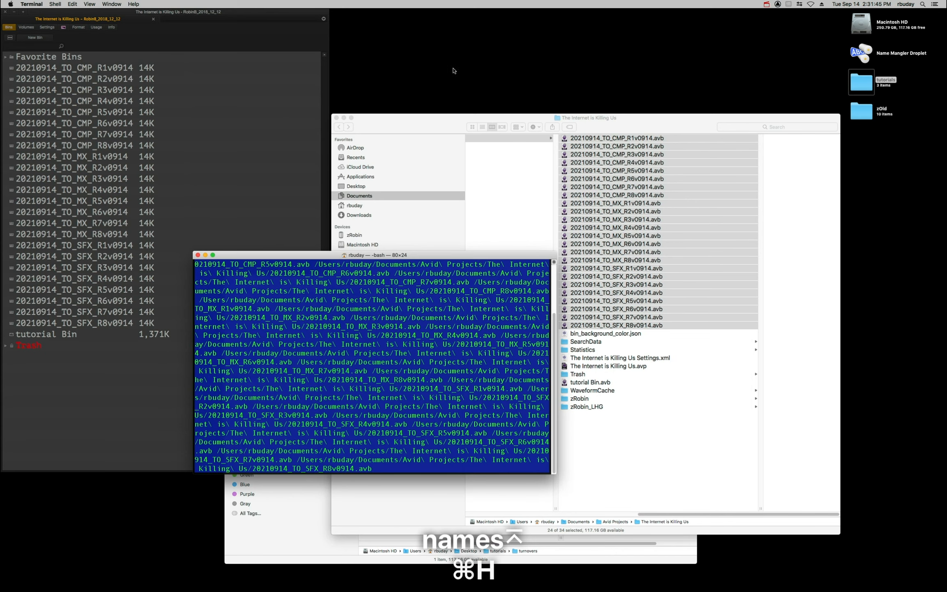
left_click(603, 128)
key("super+shift+h")
left_click(510, 170)
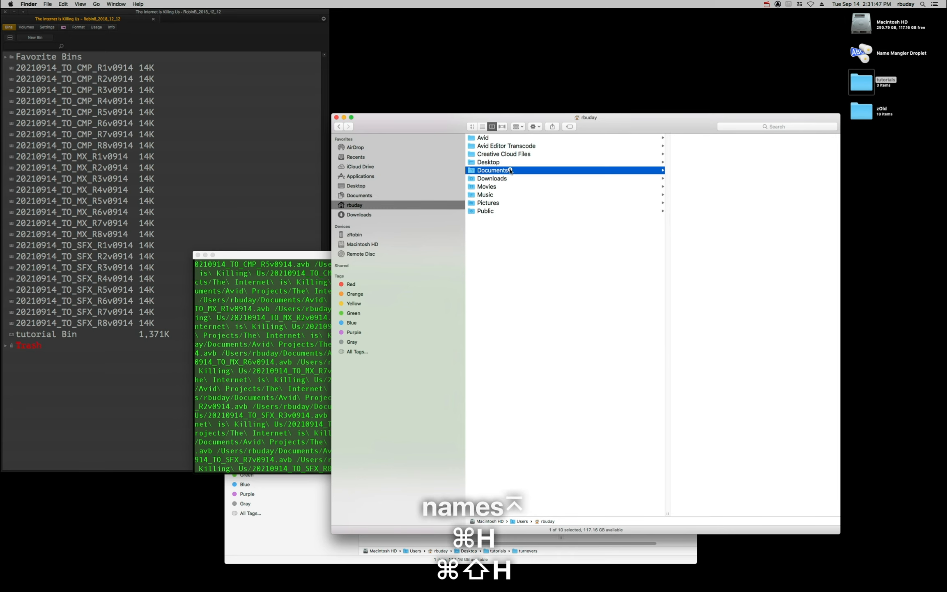
double_click(686, 202)
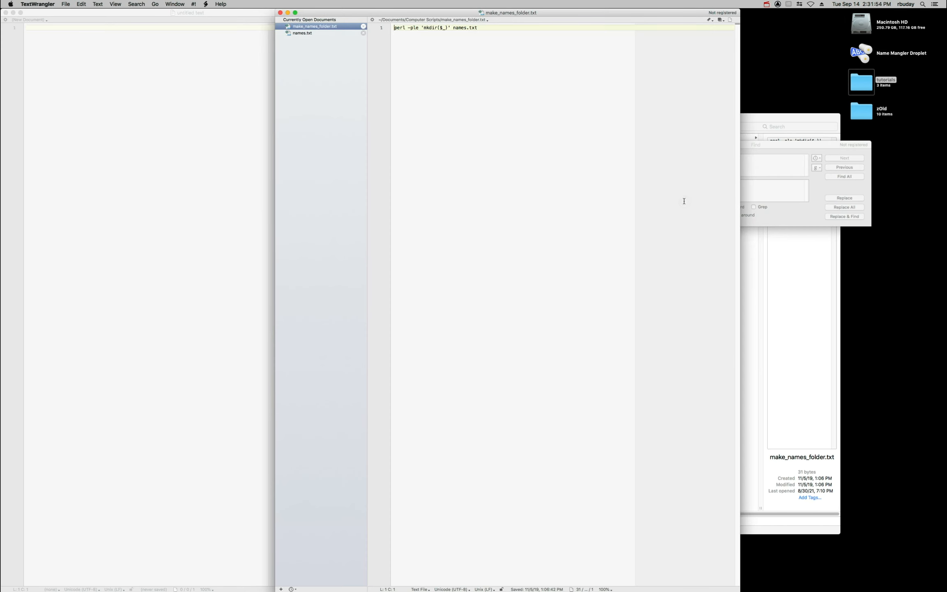
key("super+a")
key("super+c")
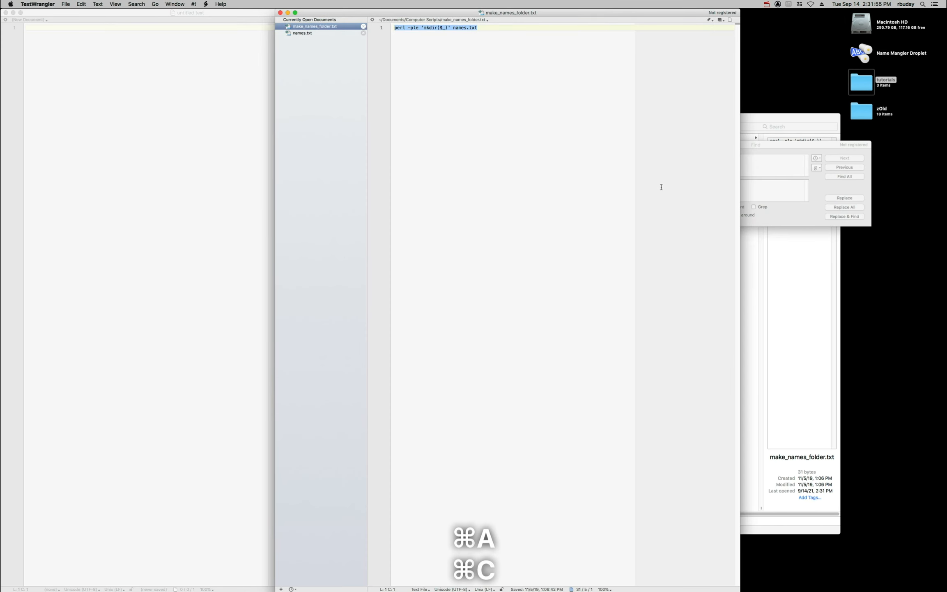
Step: Replace the old Terminal window with a new one and change its directory to Desktop/tutorials/turnovers
key("super+h")
key("super+w")
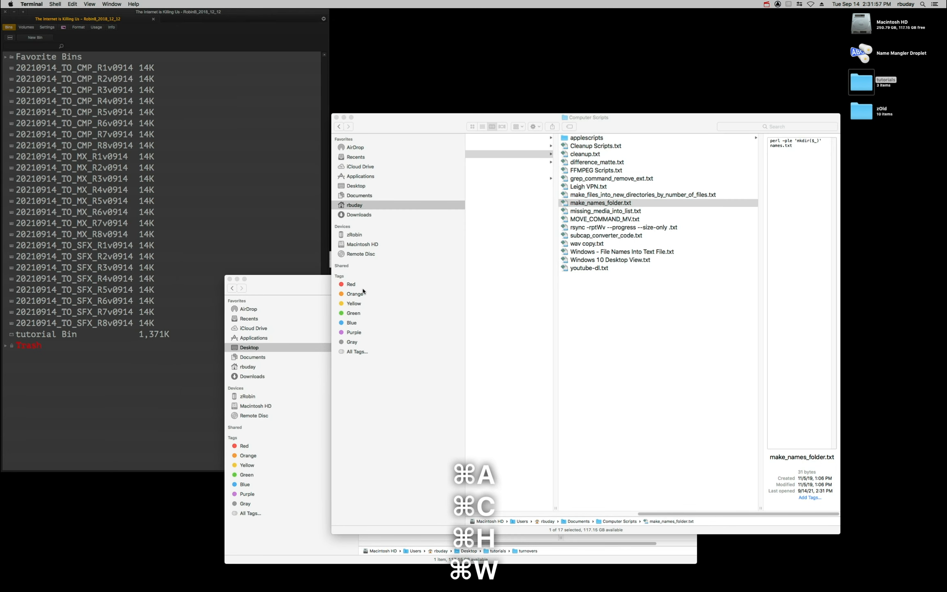
key("super+n")
type("cd")
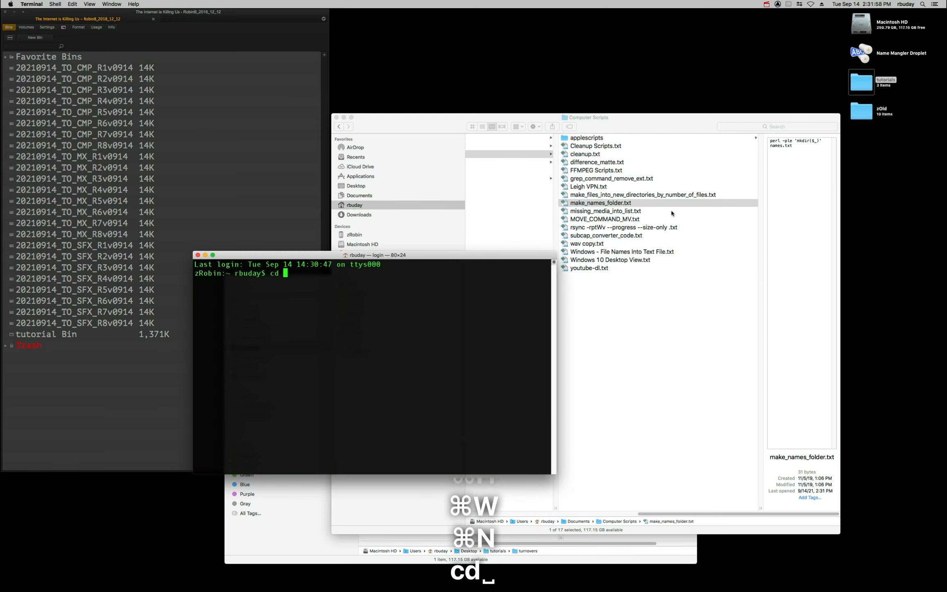
double_click(862, 82)
left_click_drag(503, 319, 703, 72)
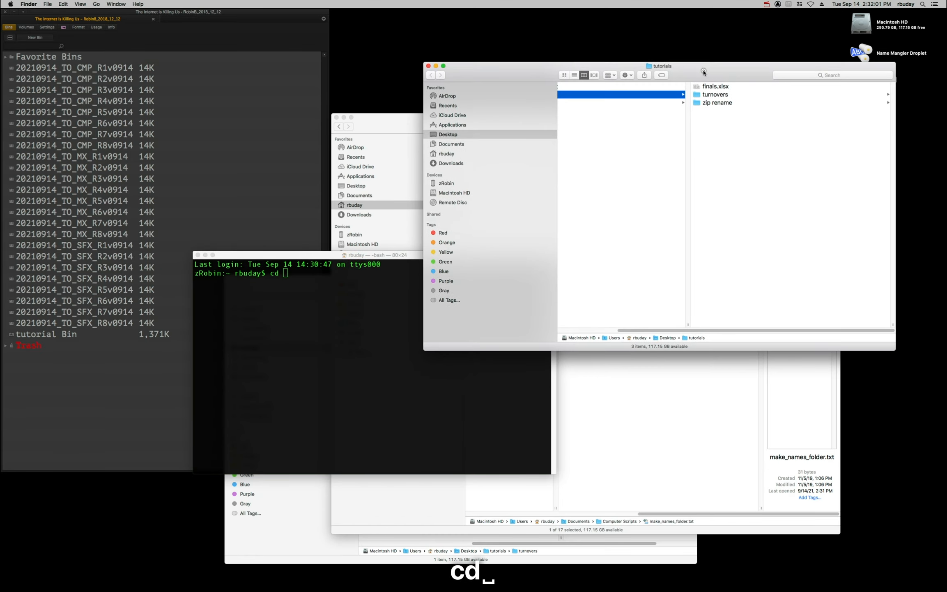
left_click(716, 94)
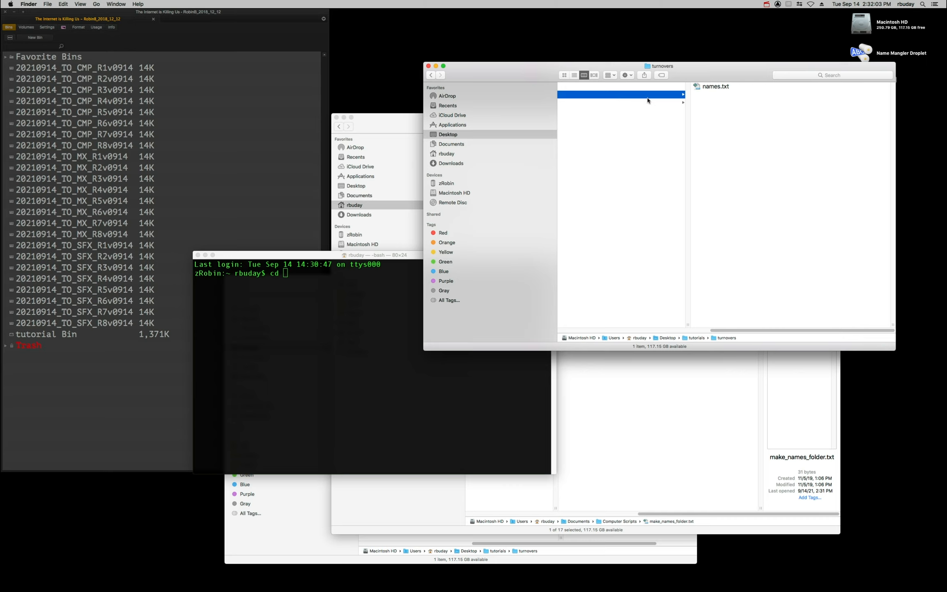
left_click_drag(648, 100, 370, 354)
left_click(370, 353)
key("Return")
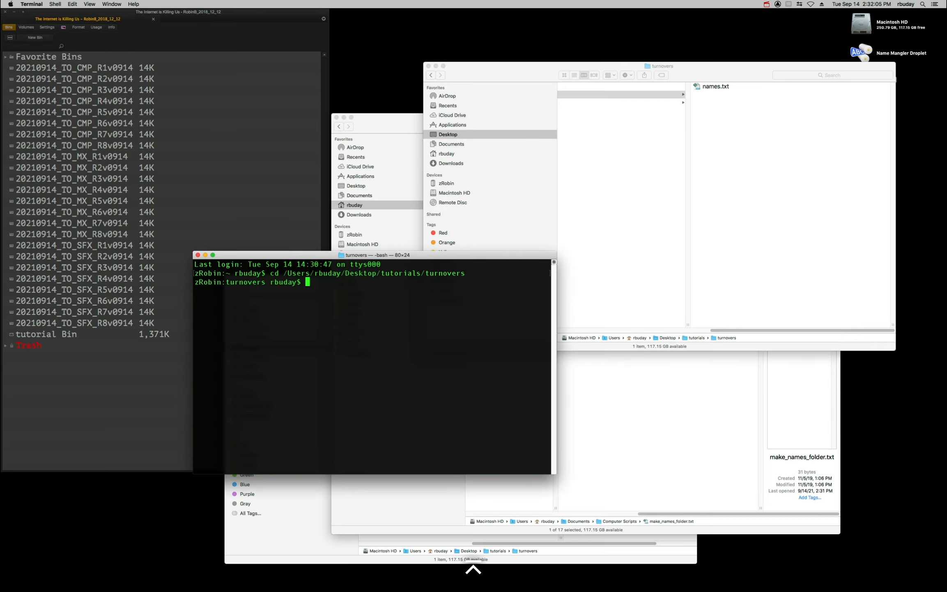
Step: Run the copied perl mkdir command to create a turnover folder for each line in names.txt
key("cmd+v")
key("Return")
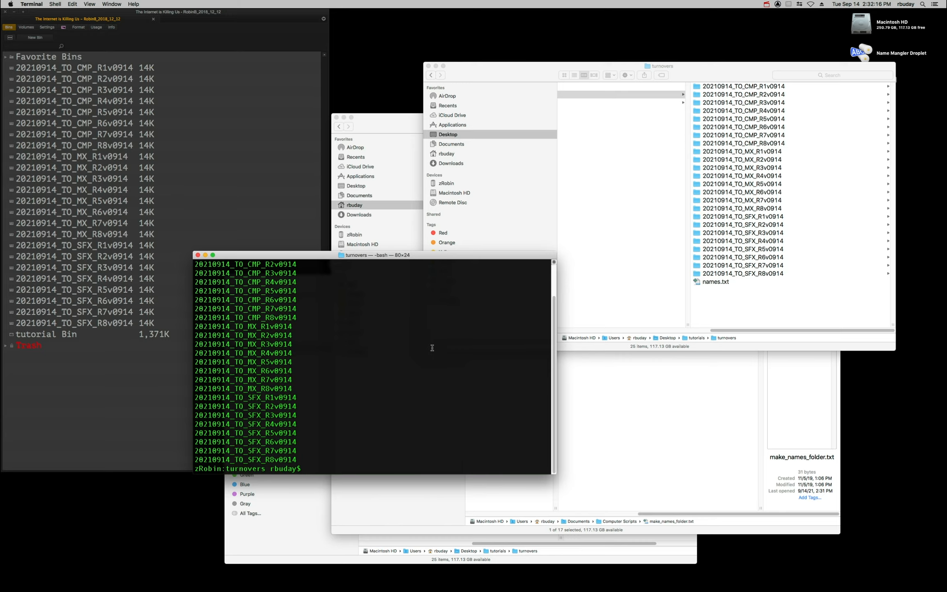
Step: Quit Terminal, close all Finder windows and quit Name Mangler
key("super+q")
key("super+alt+w")
left_click(478, 400)
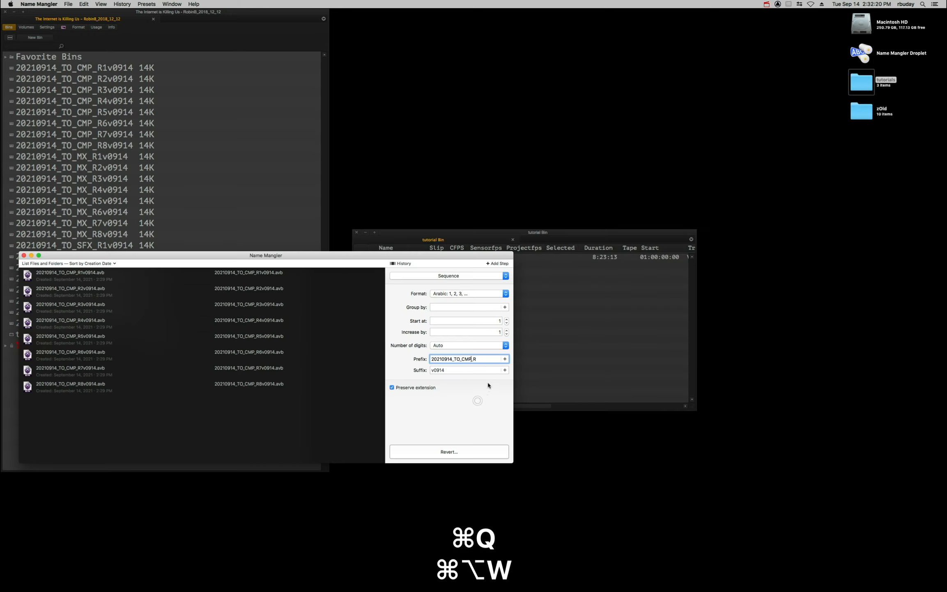
key("super+q")
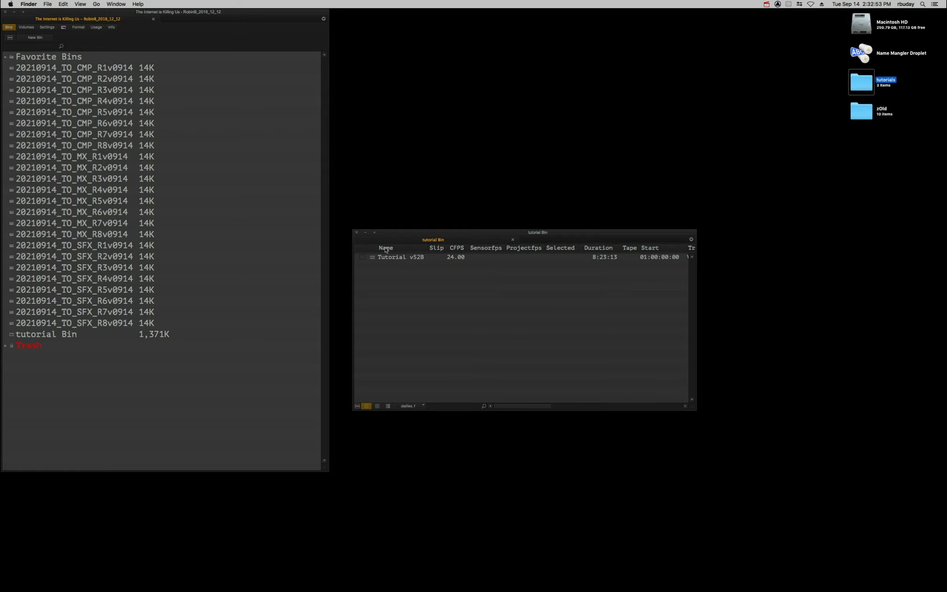
Step: Switch to Avid Media Composer and generate an EDL preview of the Tutorial v52B sequence in List Tool, using only track V6
left_click(529, 319)
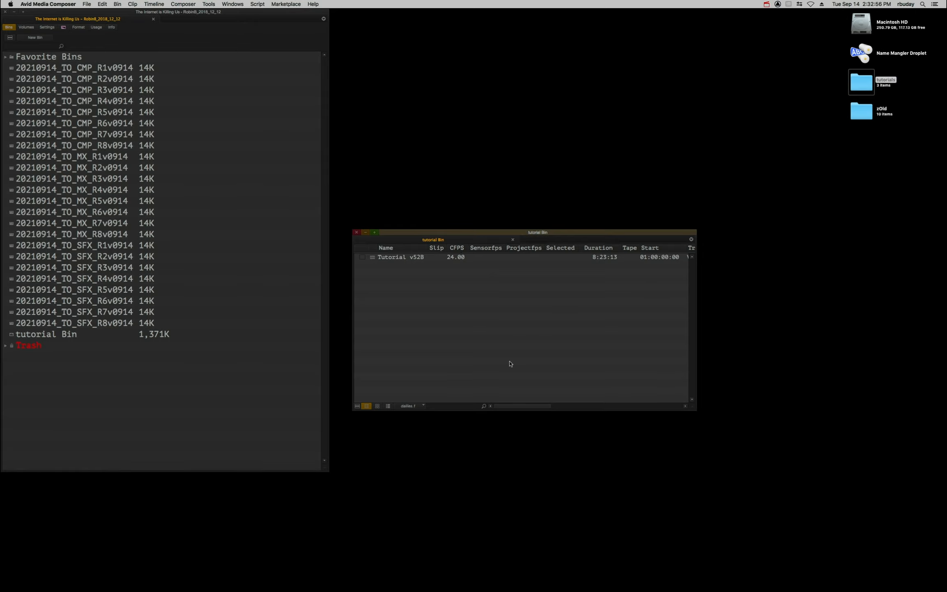
left_click(232, 4)
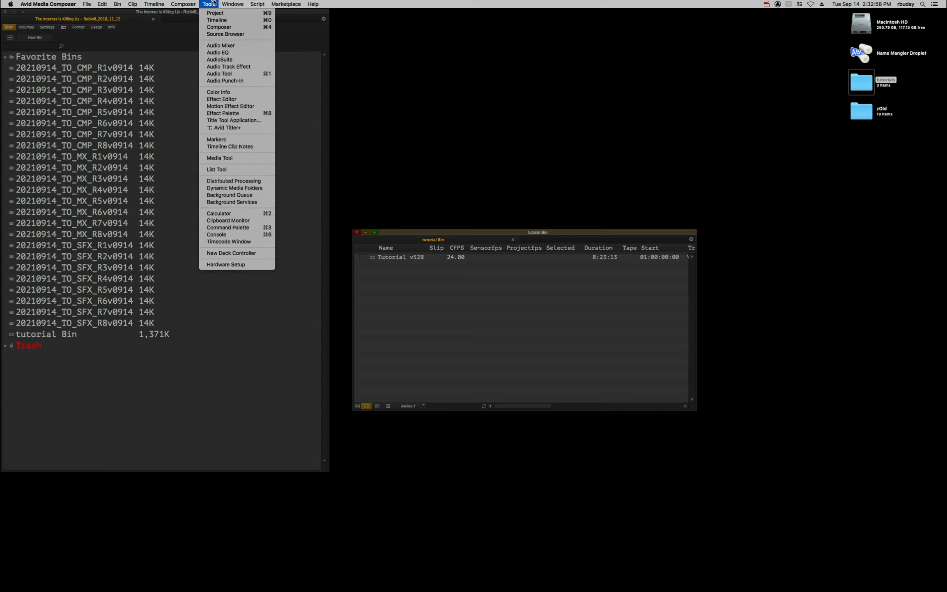
left_click(227, 170)
left_click(262, 118)
left_click_drag(157, 160, 224, 160)
left_click(158, 170)
left_click(204, 160)
left_click(366, 67)
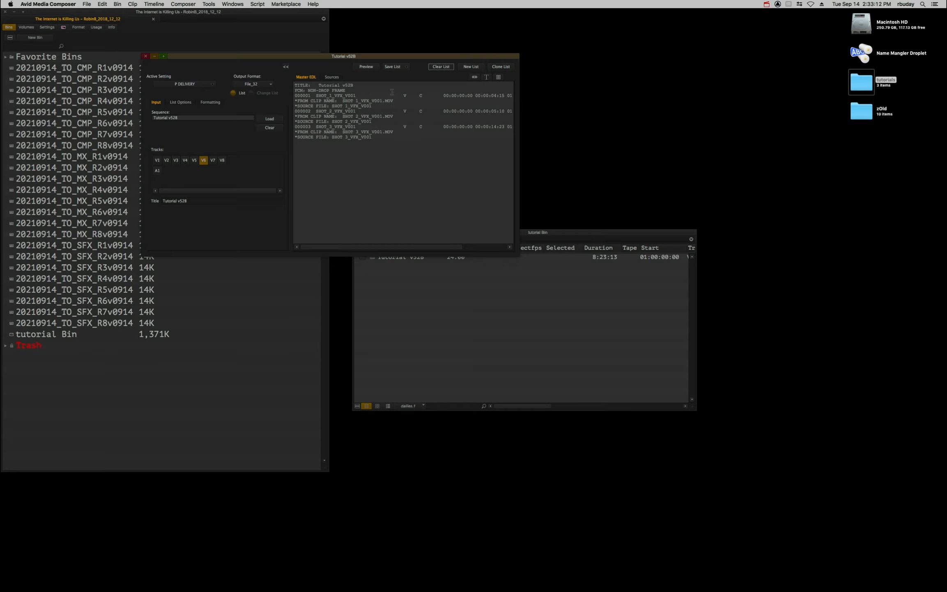
Step: Save the EDL as Tutorial v52B.edl in the tutorials folder on the Desktop
left_click(403, 67)
left_click(406, 77)
key("super+shift+c")
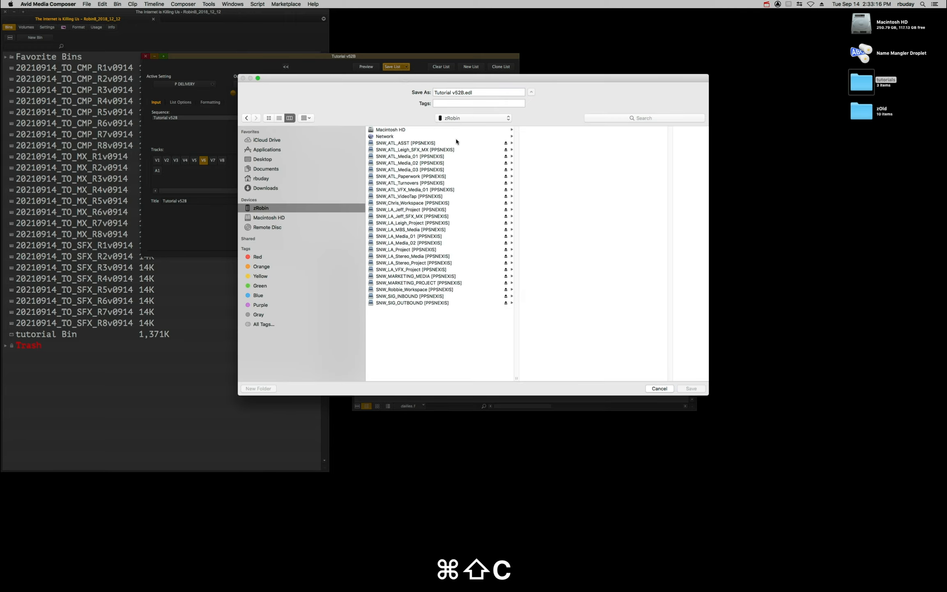
key("super+shift+d")
left_click(421, 137)
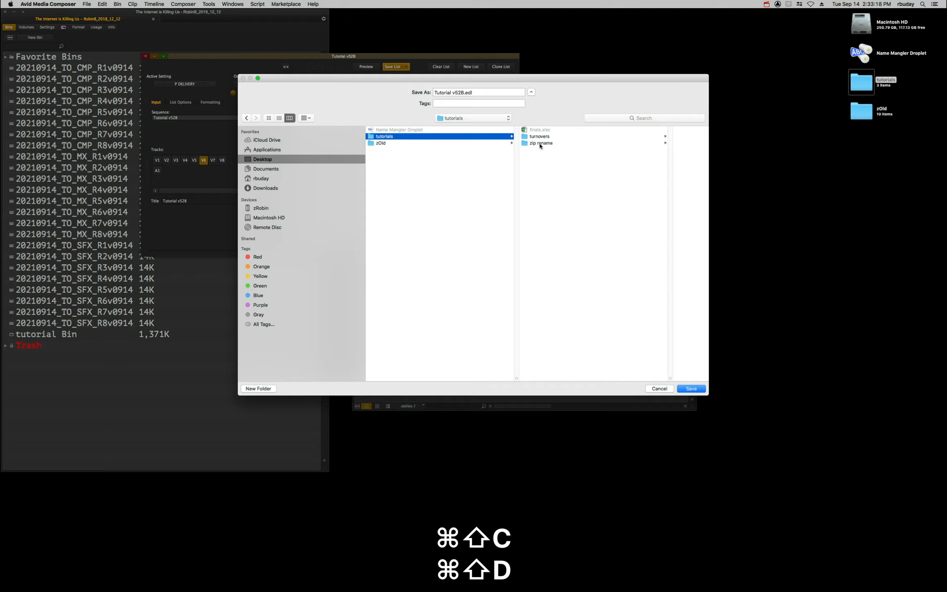
left_click(701, 390)
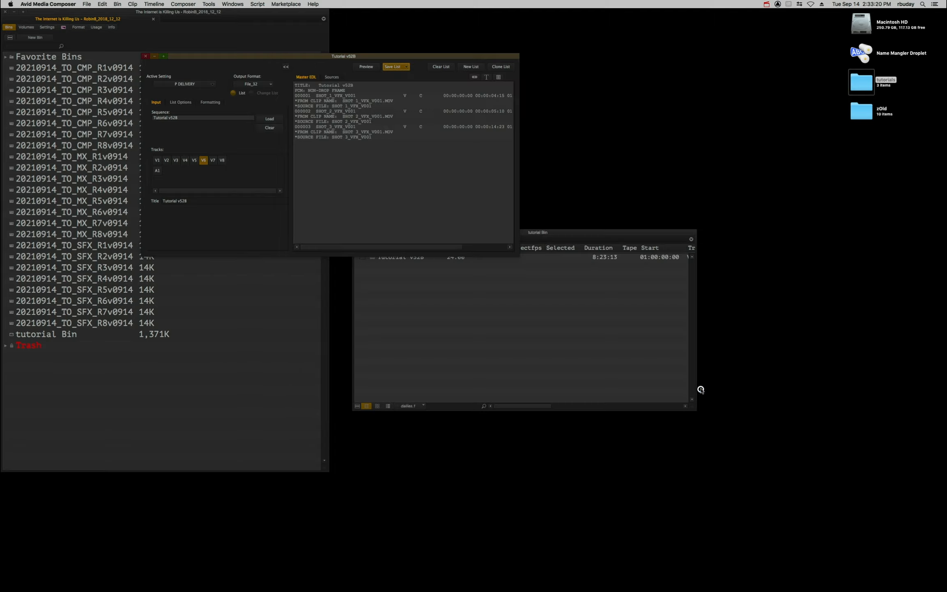
Step: Hide Media Composer and open Tutorial v52B.edl from the tutorials folder in TextWrangler
key("super+h")
double_click(862, 79)
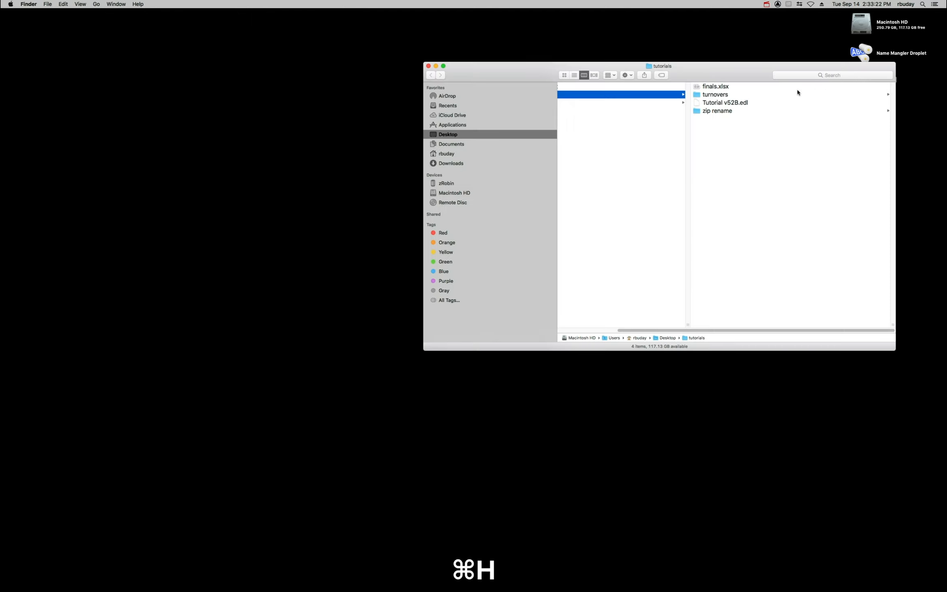
left_click(723, 87)
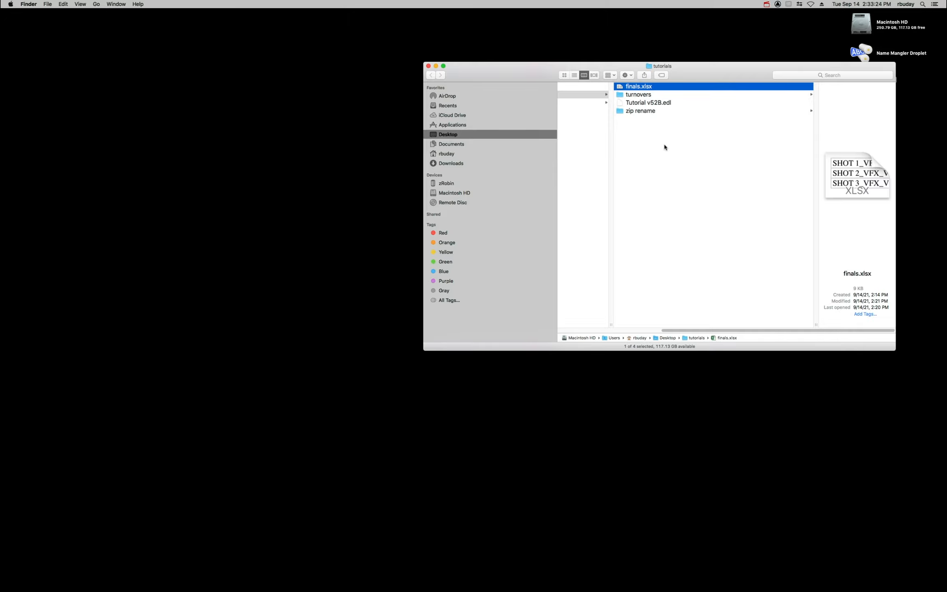
double_click(653, 102)
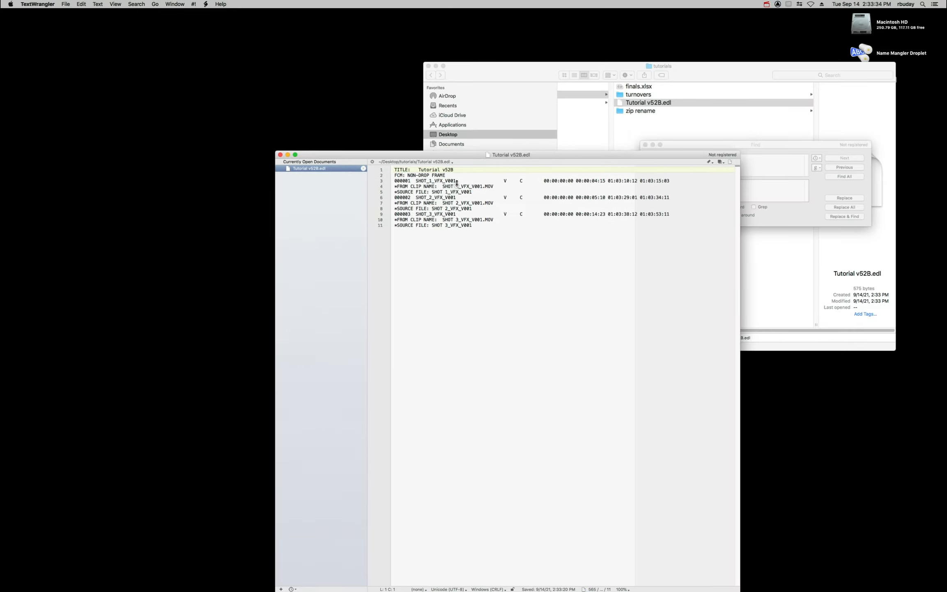
left_click_drag(462, 152, 462, 273)
Step: Copy all lines containing "*FROM CLIP NAME:" into a new document, with Delete matched lines turned off
left_click(457, 309)
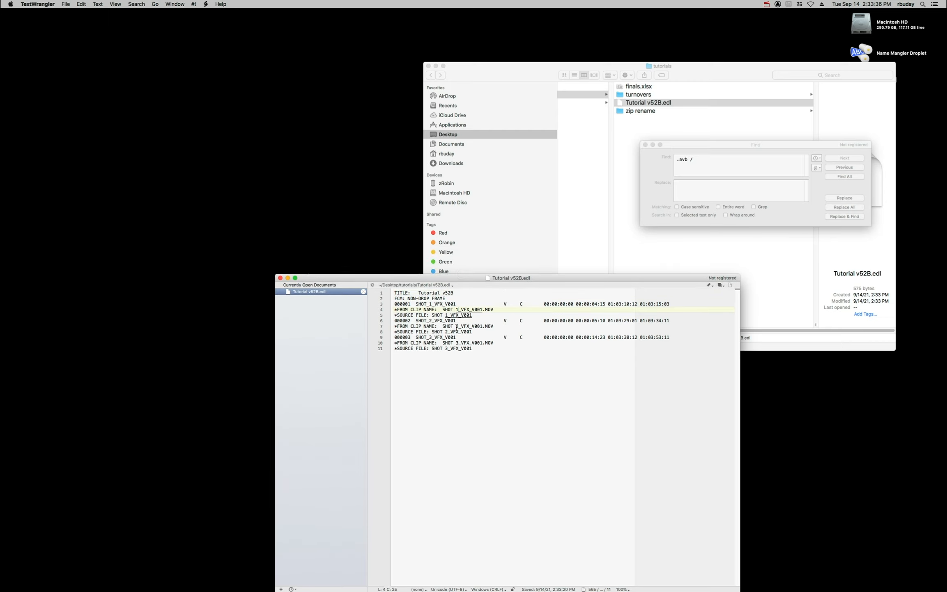
left_click_drag(443, 310, 394, 309)
key("cmd+c")
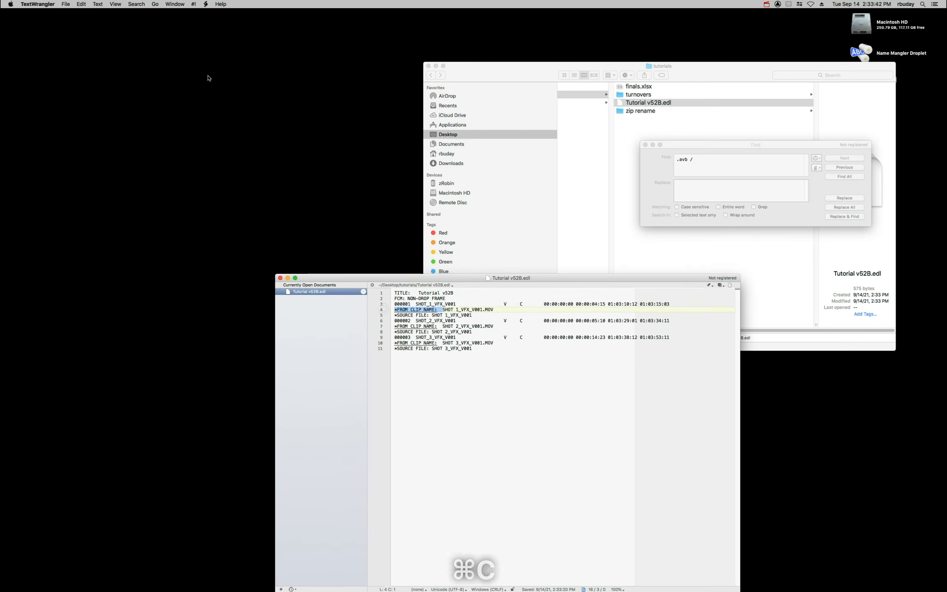
left_click(98, 4)
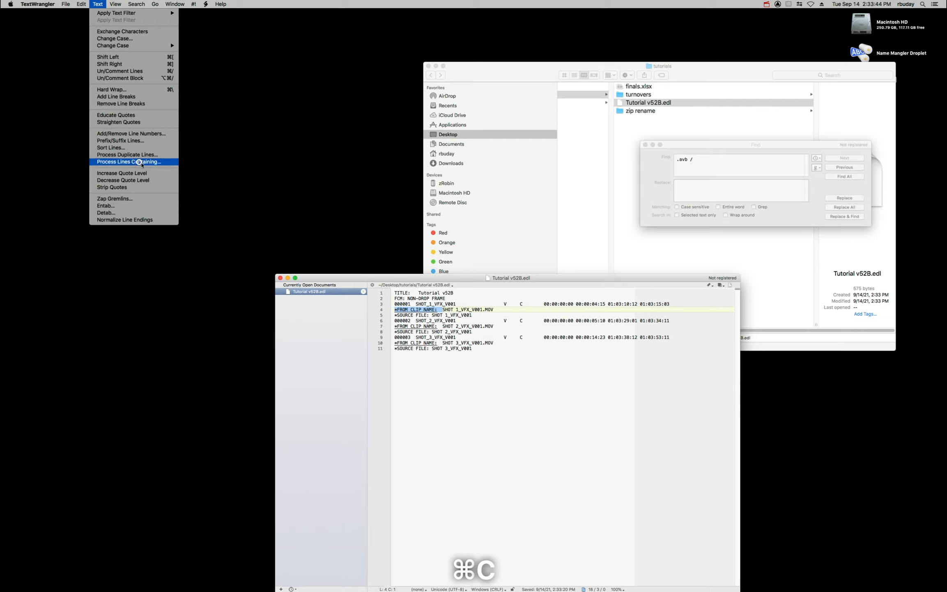
left_click(139, 162)
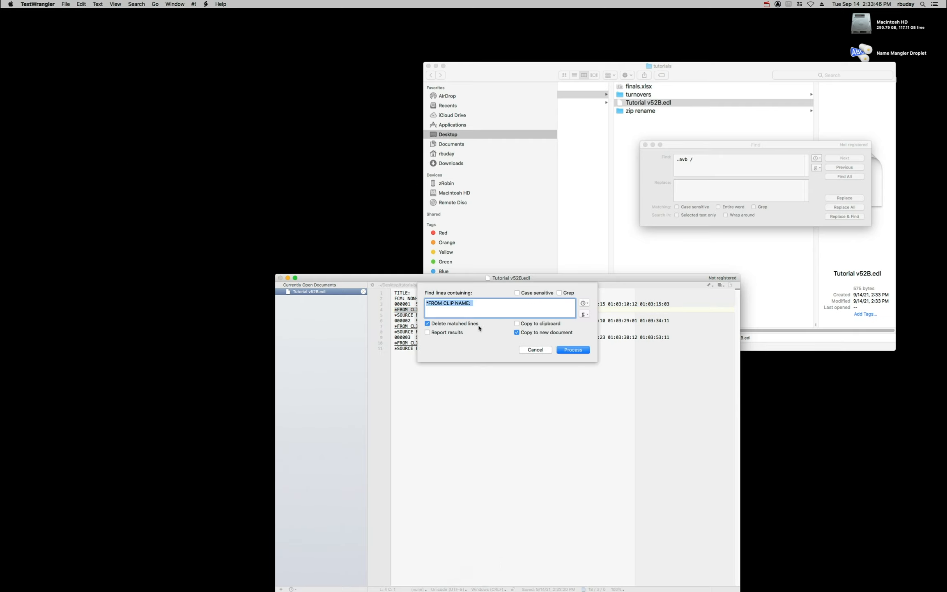
left_click(466, 325)
left_click(577, 351)
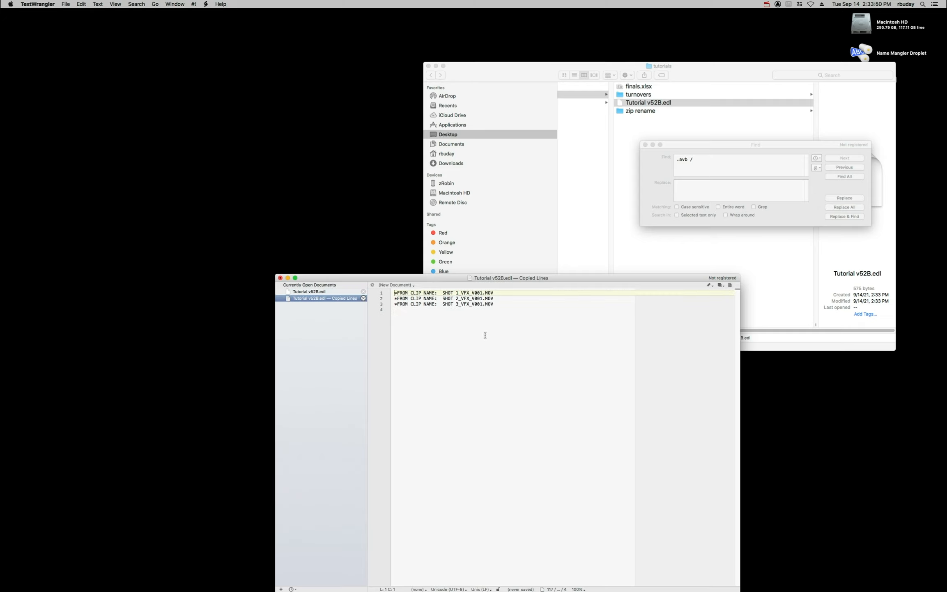
Step: Delete the "*FROM CLIP NAME:" prefix and the .MOV extension from all three shot lines using column selections
left_click_drag(442, 308, 348, 279)
key("BackSpace")
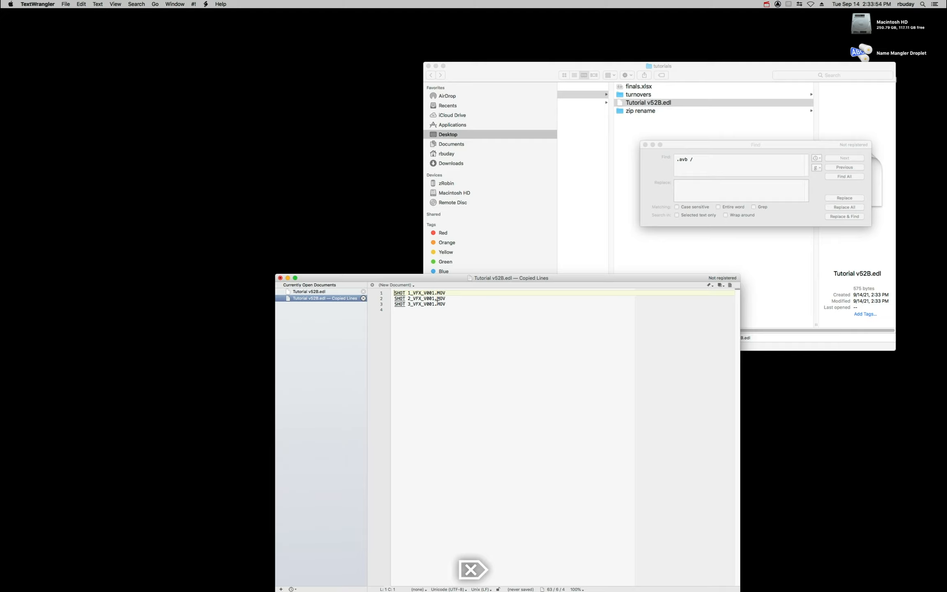
left_click_drag(446, 307, 435, 290)
key("BackSpace")
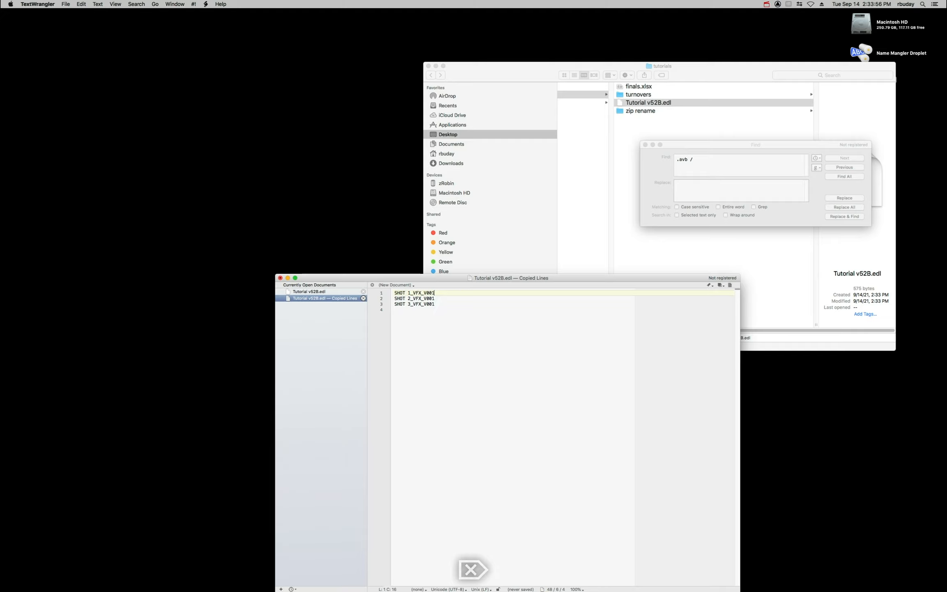
Step: Convert the shot names to all lower case
left_click(103, 6)
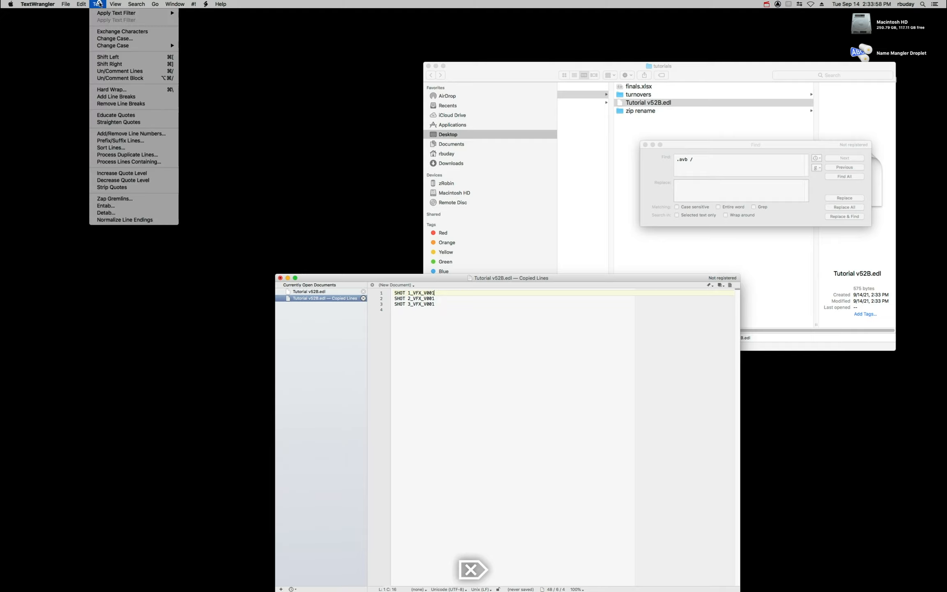
mouse_move(121, 46)
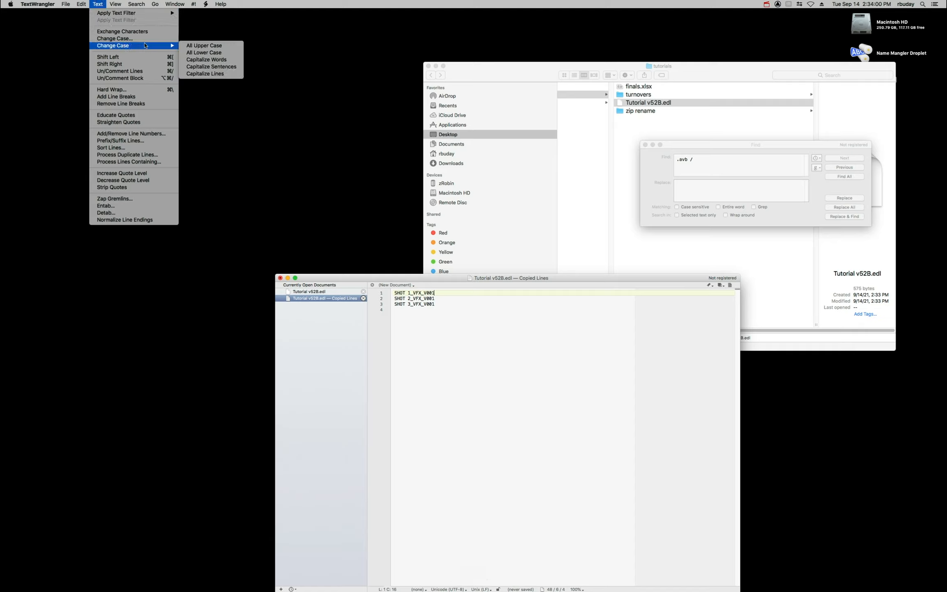
left_click(198, 53)
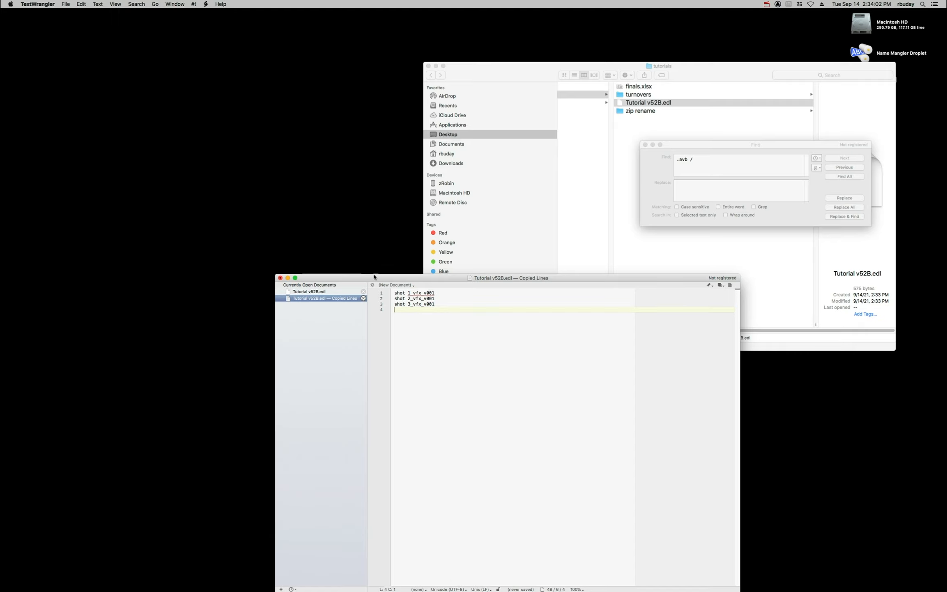
Step: Delete the empty last line below the three lower-case shot names
key("BackSpace")
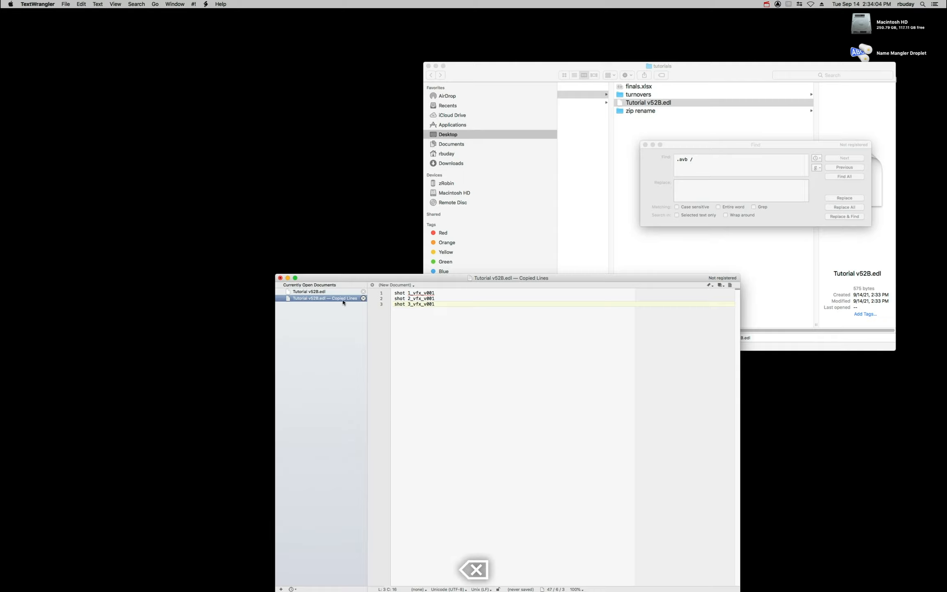
Step: Open finals.xlsx from the tutorials folder in Excel, copy its list of shot file names, and hide Excel
left_click(674, 92)
left_click(645, 87)
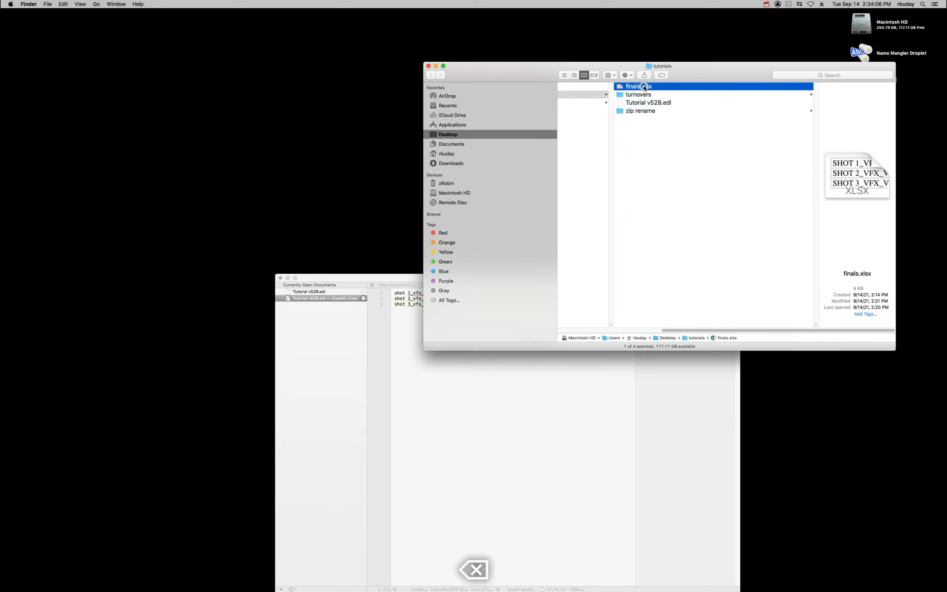
left_click(645, 85)
left_click(639, 111)
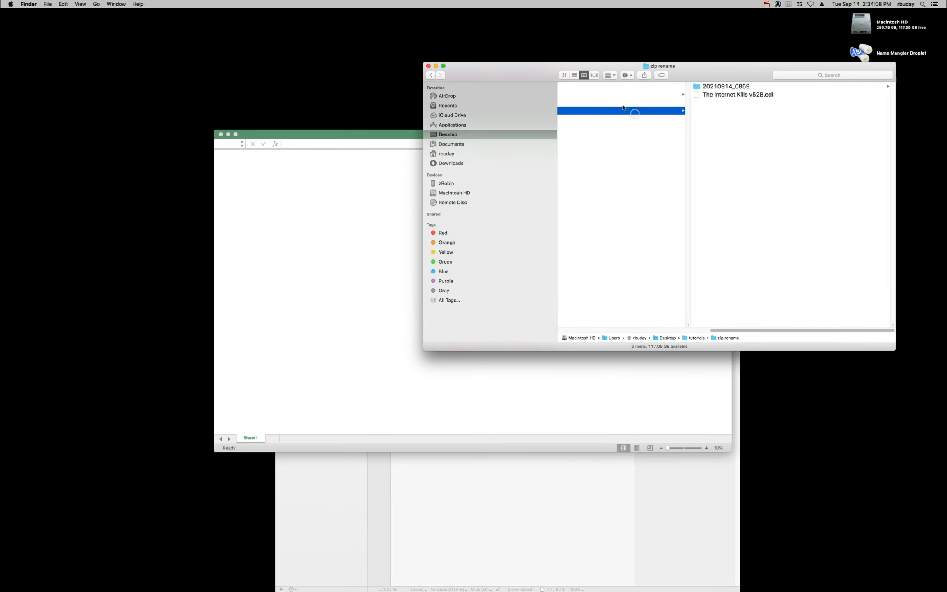
left_click(276, 200)
key("super+c")
key("super+h")
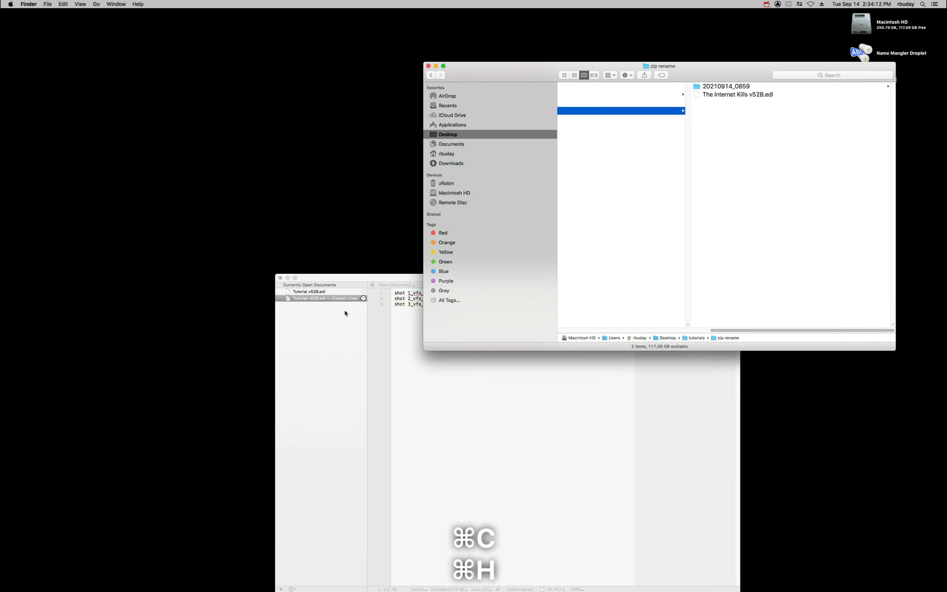
Step: Paste the copied file names into a new TextWrangler document and column-select the ".1001-2003.exr" suffix on all three lines
left_click(394, 384)
key("super+n")
key("super+v")
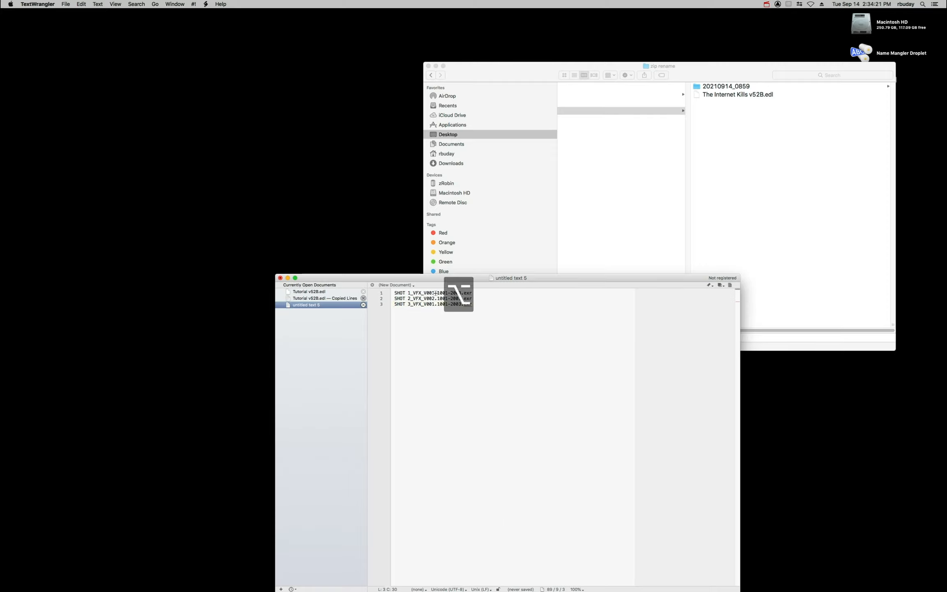
left_click_drag(434, 292, 474, 304)
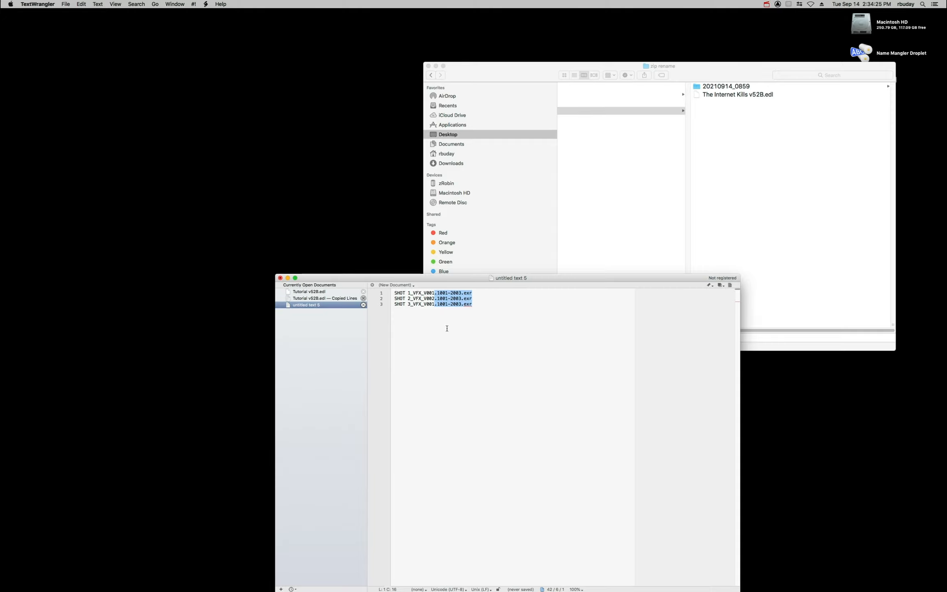
Step: Switch to Finder and open the Documents folder inside the home folder
left_click(610, 225)
key("super+shift+h")
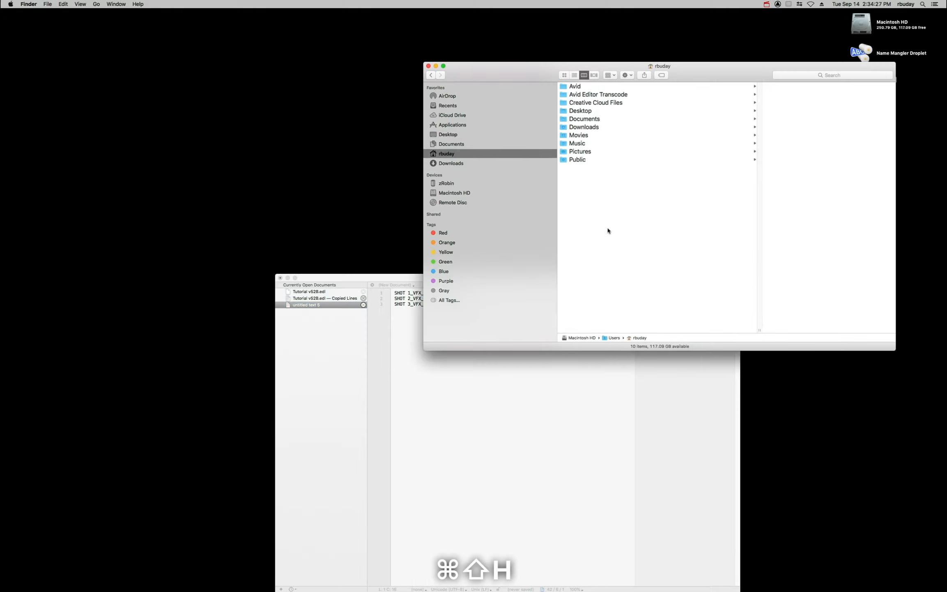
left_click(600, 119)
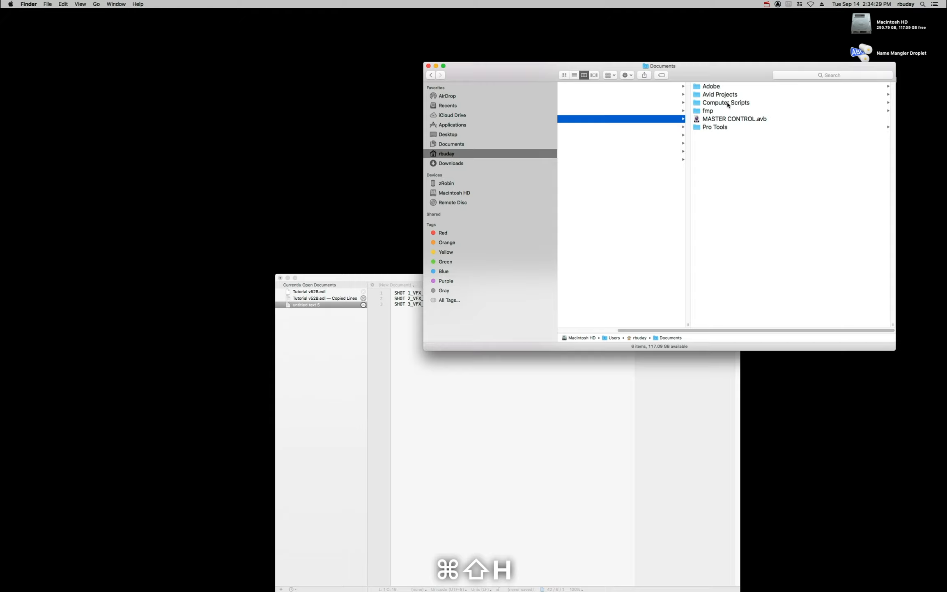